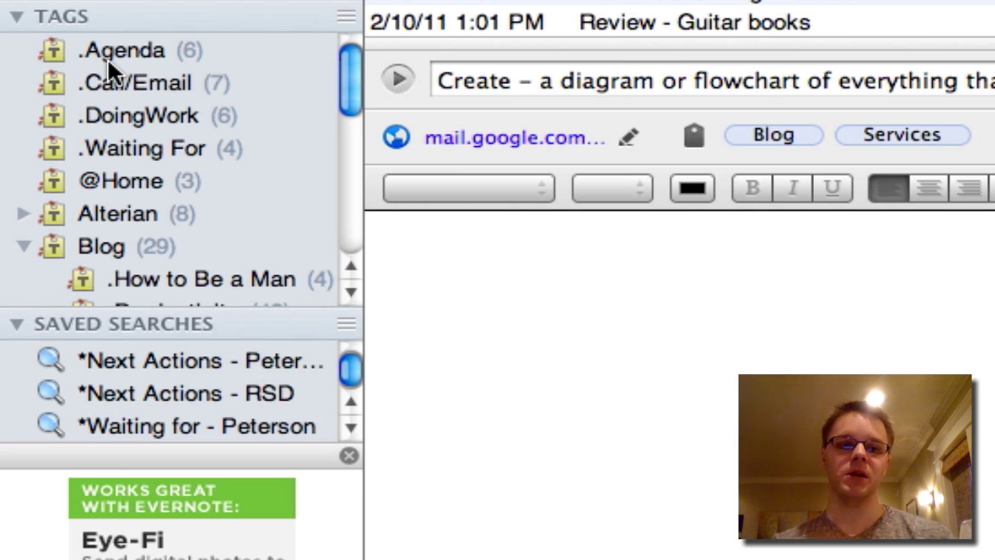
Step: Filter the notes by the Alterian tag and look through its Backburners and References notes down to Outlook Link
{"action": "scroll", "coordinate": [109, 74], "scroll_direction": "down", "scroll_amount": 3}
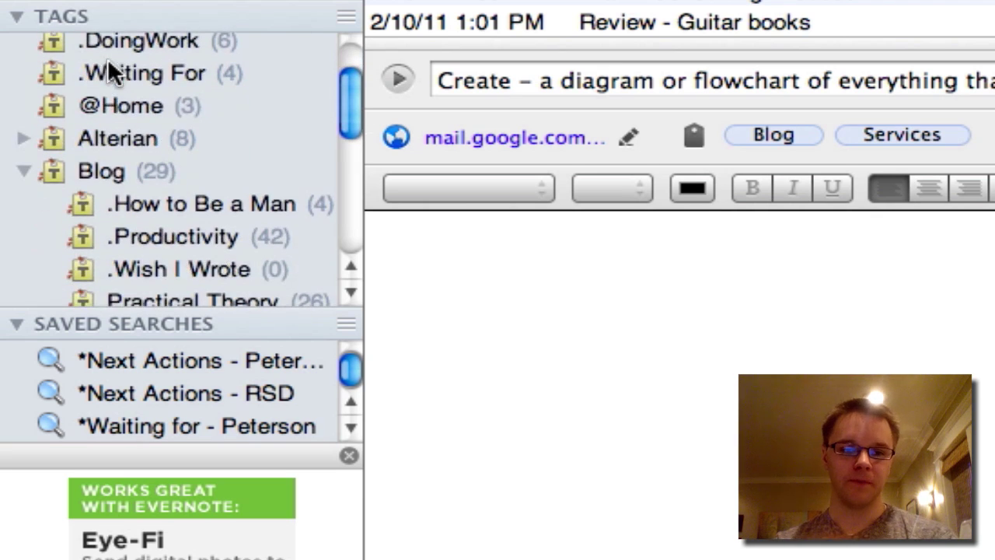
{"action": "left_click", "coordinate": [124, 147]}
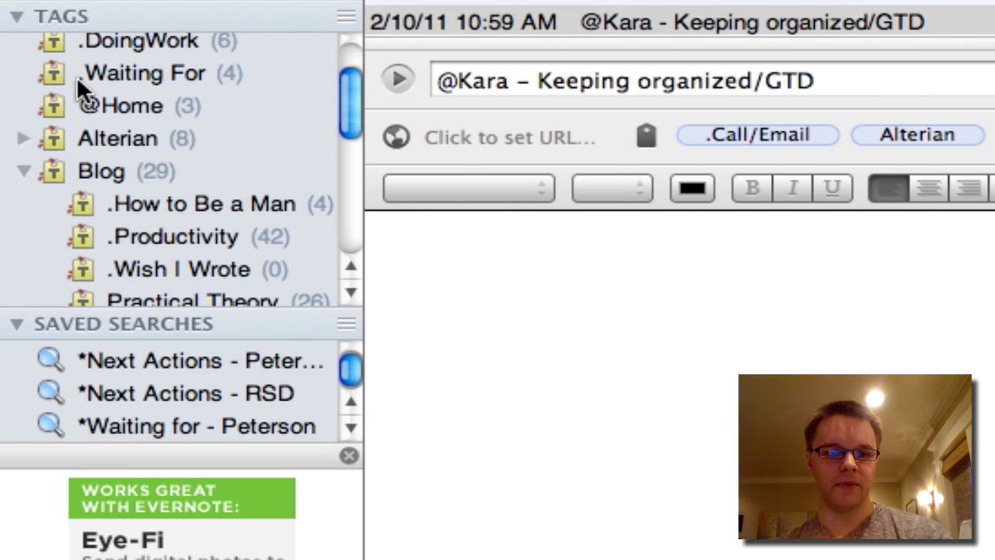
{"action": "left_click", "coordinate": [90, 145]}
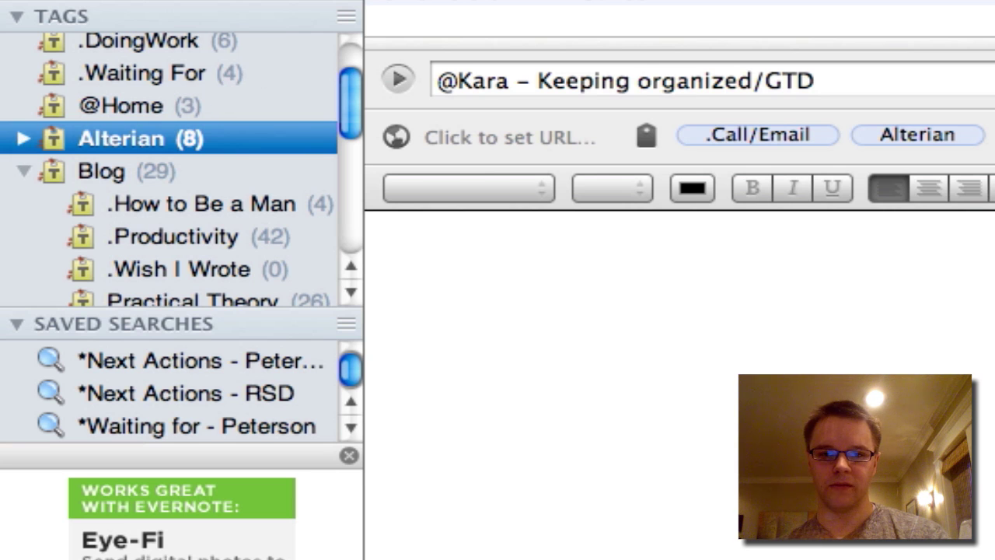
{"action": "left_click", "coordinate": [472, 178]}
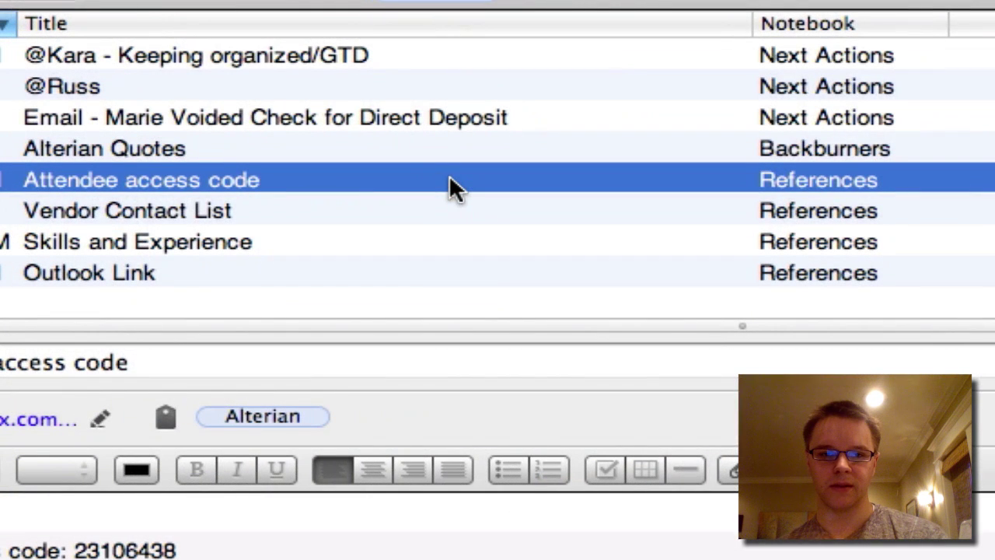
{"action": "left_click", "coordinate": [390, 147]}
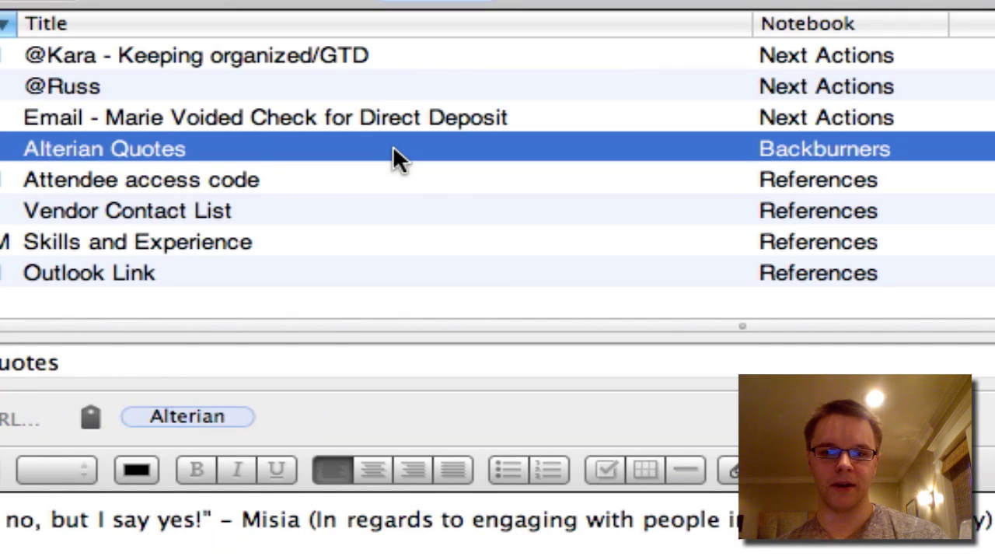
{"action": "key", "text": "Down"}
{"action": "key", "text": "Down"}
{"action": "key", "text": "Down"}
{"action": "key", "text": "Down"}
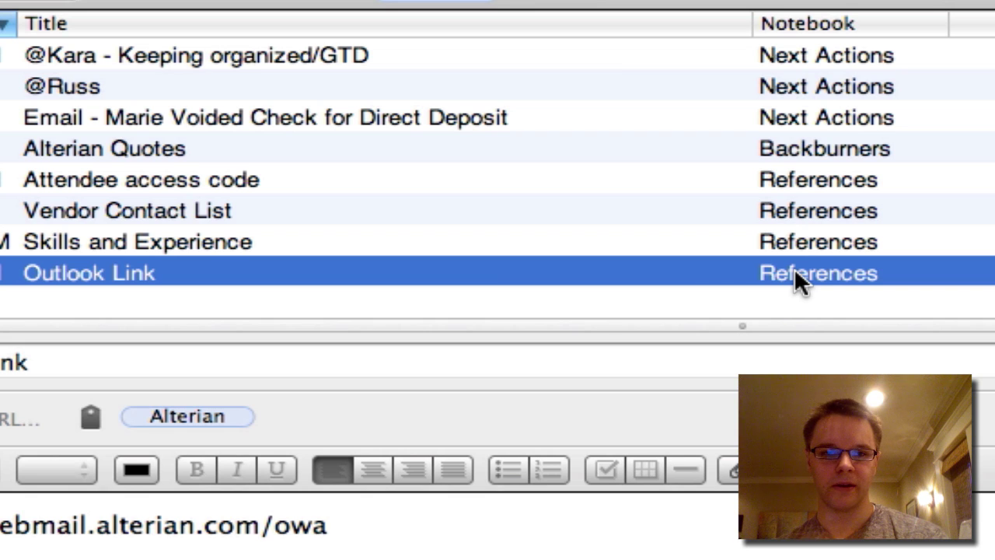
Step: Step through the three Next Actions notes tagged Alterian
{"action": "left_click", "coordinate": [207, 67]}
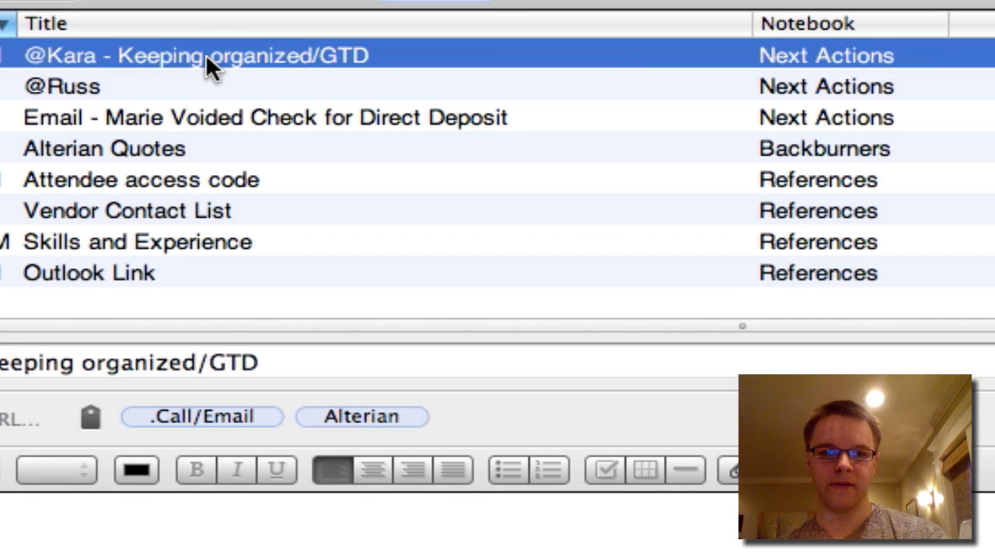
{"action": "key", "text": "Down"}
{"action": "key", "text": "Down"}
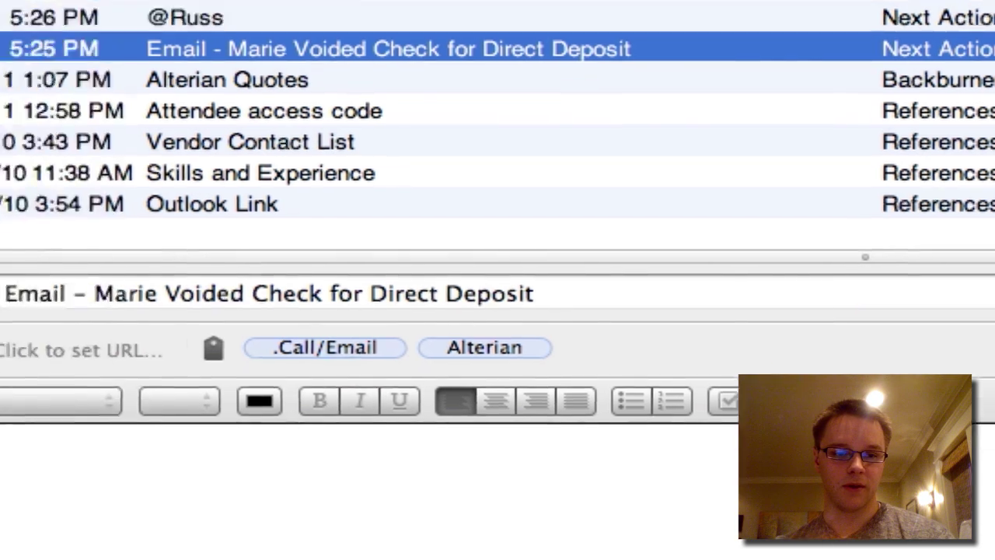
Step: Expand the Alterian tag and view each of its sub-tags in turn, from LMX through Manual, Operations and Peterson to RSD
{"action": "scroll", "coordinate": [205, 124], "scroll_direction": "down", "scroll_amount": 2}
{"action": "scroll", "coordinate": [204, 121], "scroll_direction": "down", "scroll_amount": 1}
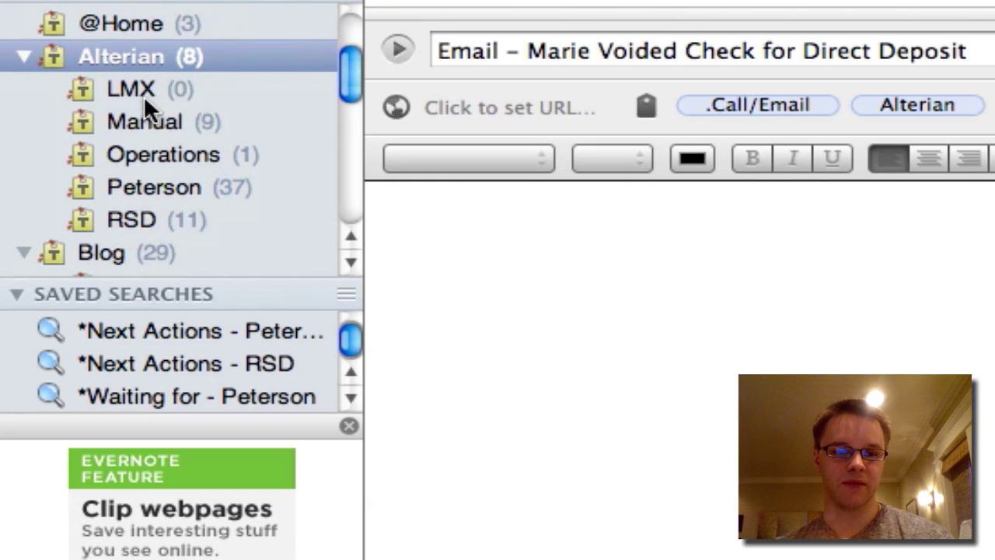
{"action": "left_click", "coordinate": [116, 88]}
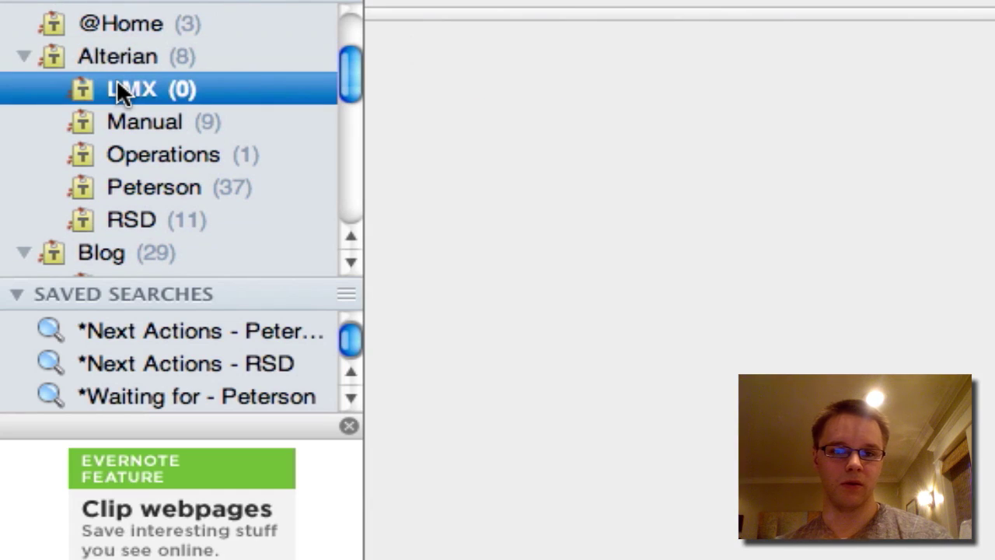
{"action": "key", "text": "Down"}
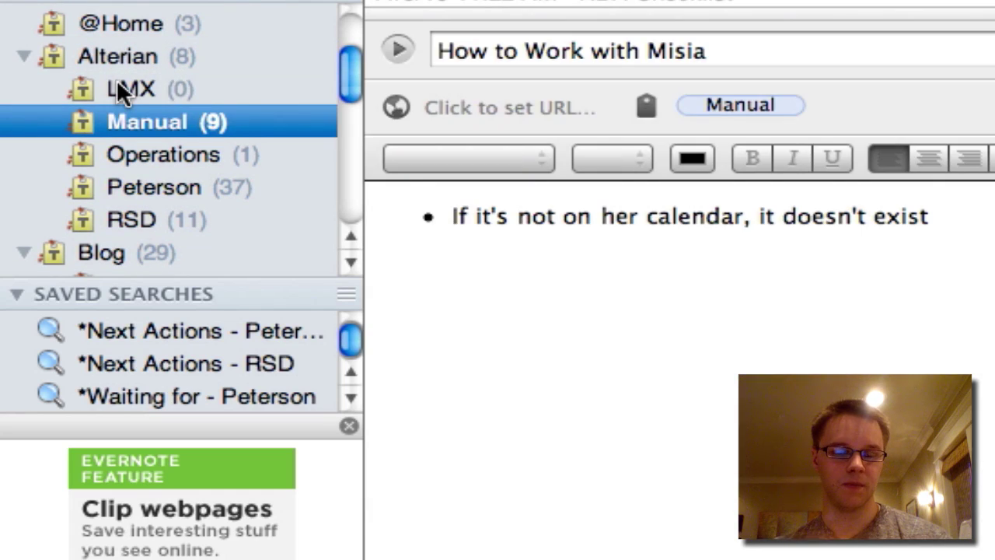
{"action": "key", "text": "Down"}
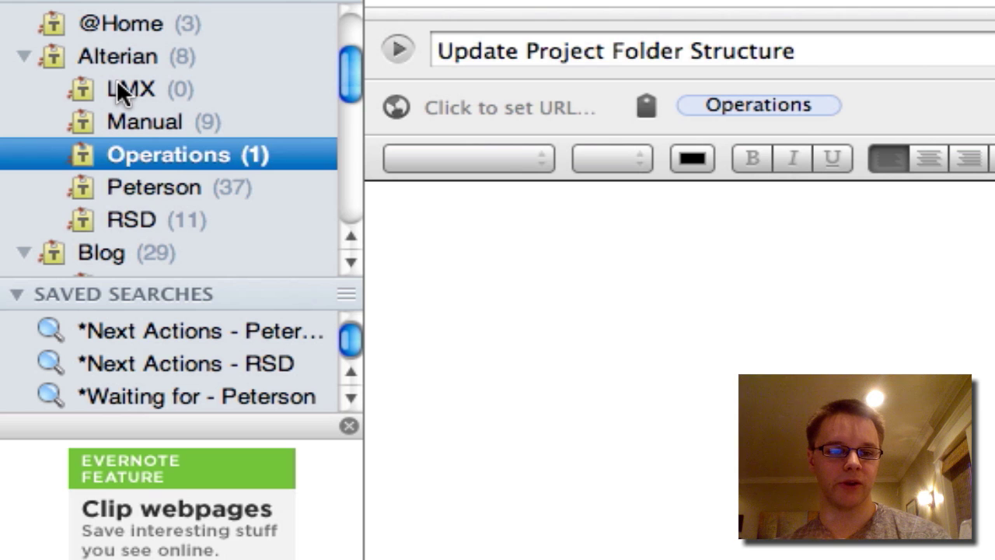
{"action": "key", "text": "Down"}
{"action": "key", "text": "Down"}
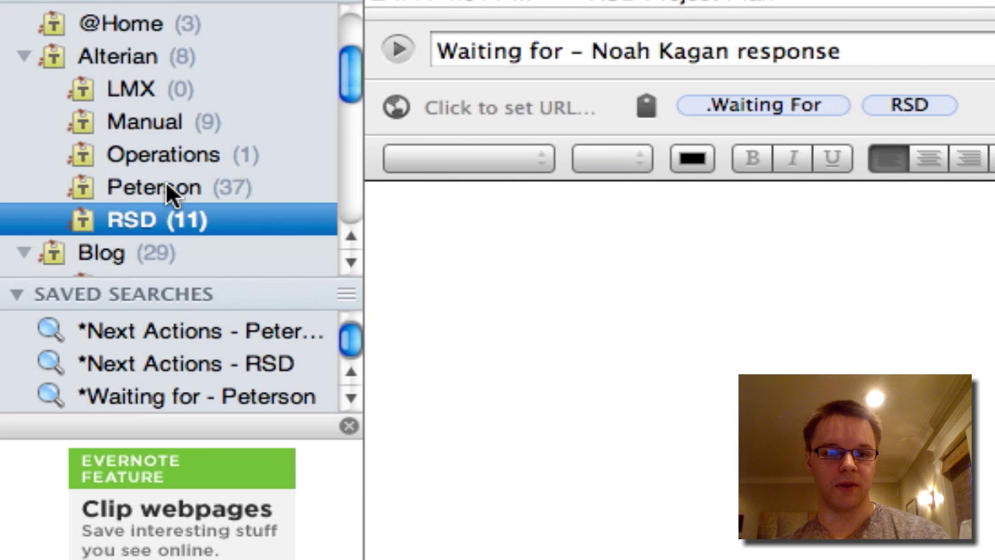
Step: Filter the notes by the Peterson sub-tag and look through the list and its notebooks
{"action": "key", "text": "Up"}
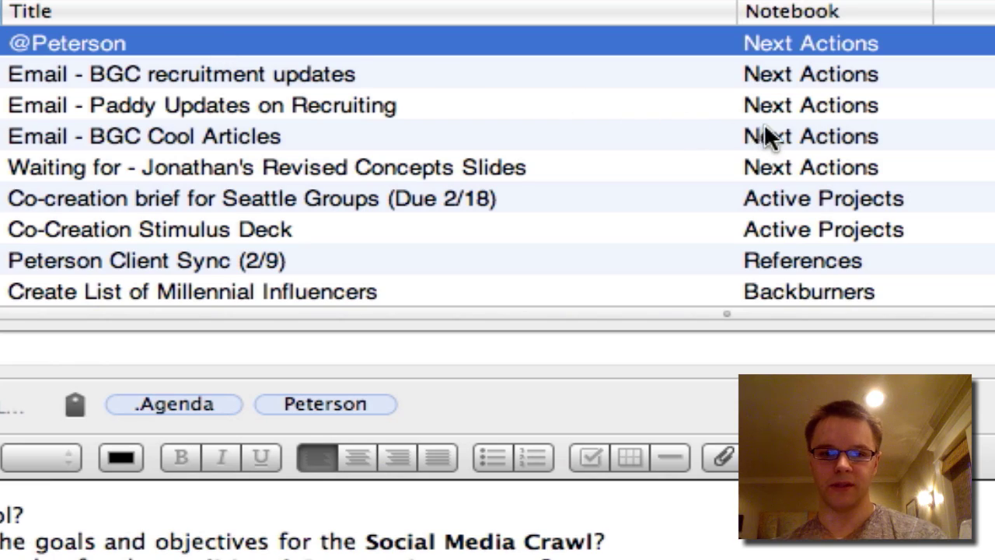
{"action": "scroll", "coordinate": [471, 105], "scroll_direction": "down", "scroll_amount": 1}
{"action": "scroll", "coordinate": [471, 109], "scroll_direction": "down", "scroll_amount": 10}
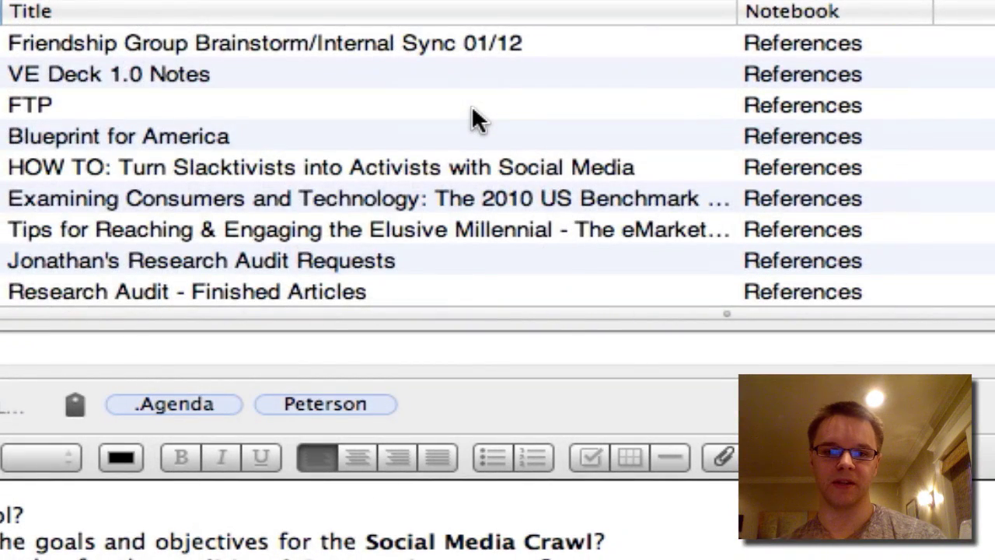
{"action": "scroll", "coordinate": [475, 118], "scroll_direction": "up", "scroll_amount": 10}
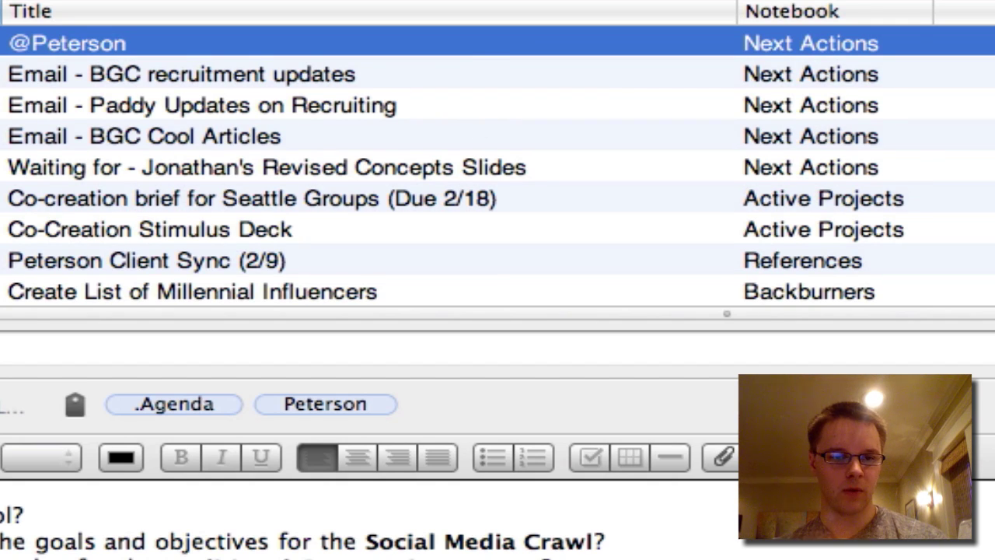
Step: Collapse the Alterian tag, filter the notes by the Blog tag and look through its list
{"action": "scroll", "coordinate": [475, 156], "scroll_direction": "up", "scroll_amount": 5}
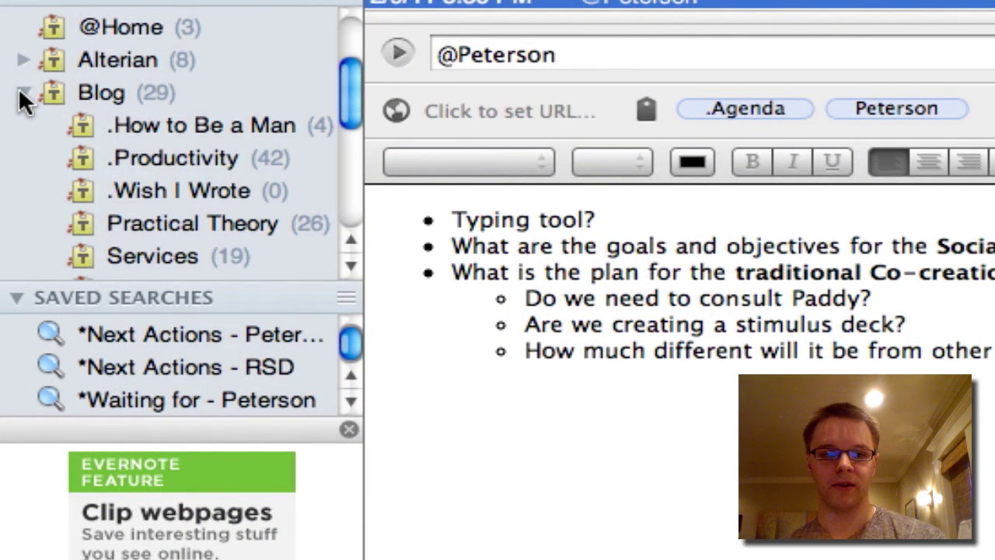
{"action": "left_click", "coordinate": [106, 93]}
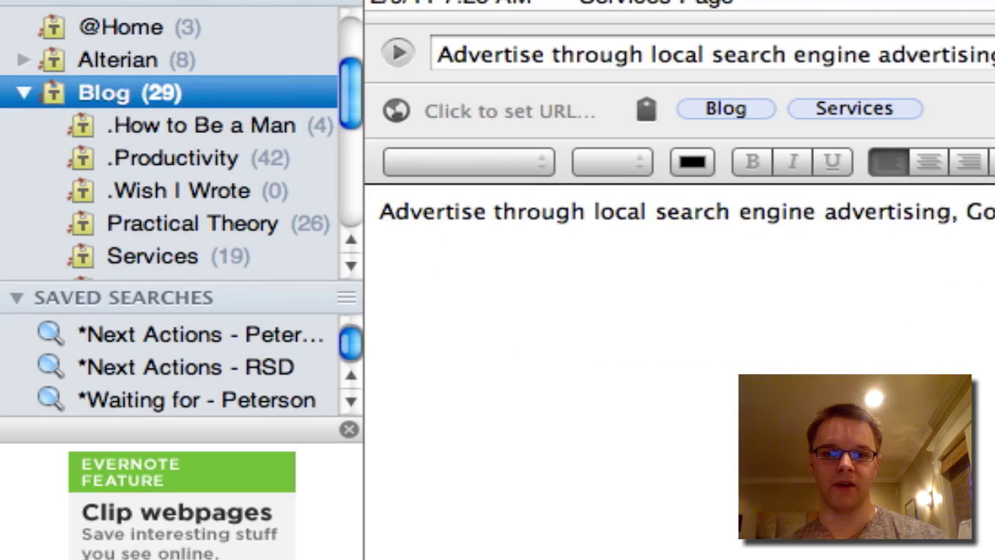
{"action": "scroll", "coordinate": [733, 0], "scroll_direction": "down", "scroll_amount": 5}
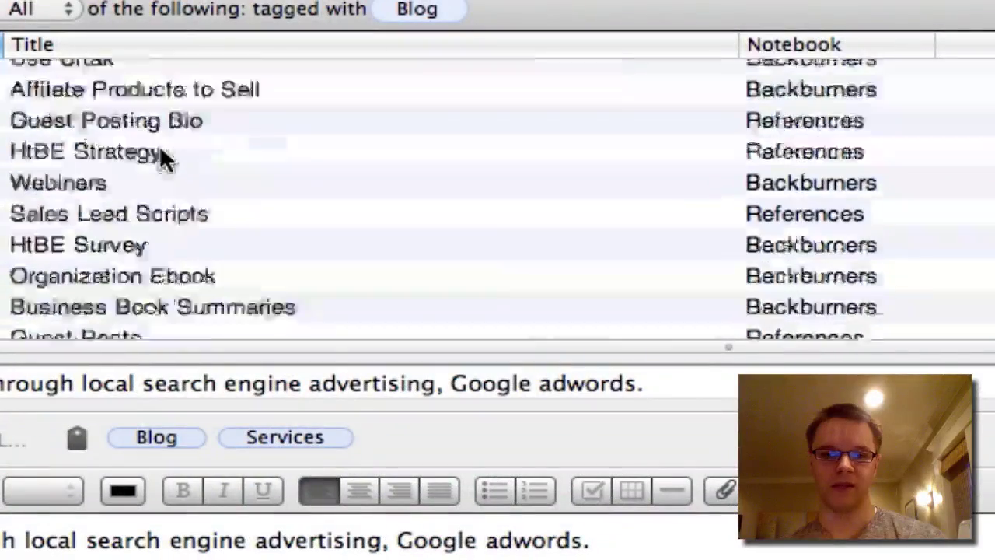
{"action": "scroll", "coordinate": [163, 157], "scroll_direction": "down", "scroll_amount": 1}
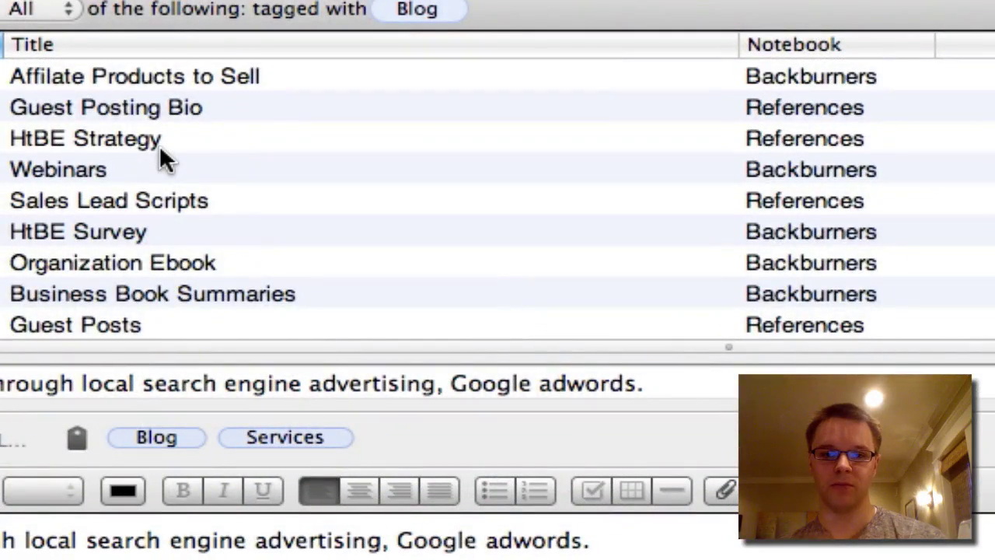
{"action": "scroll", "coordinate": [160, 144], "scroll_direction": "up", "scroll_amount": 5}
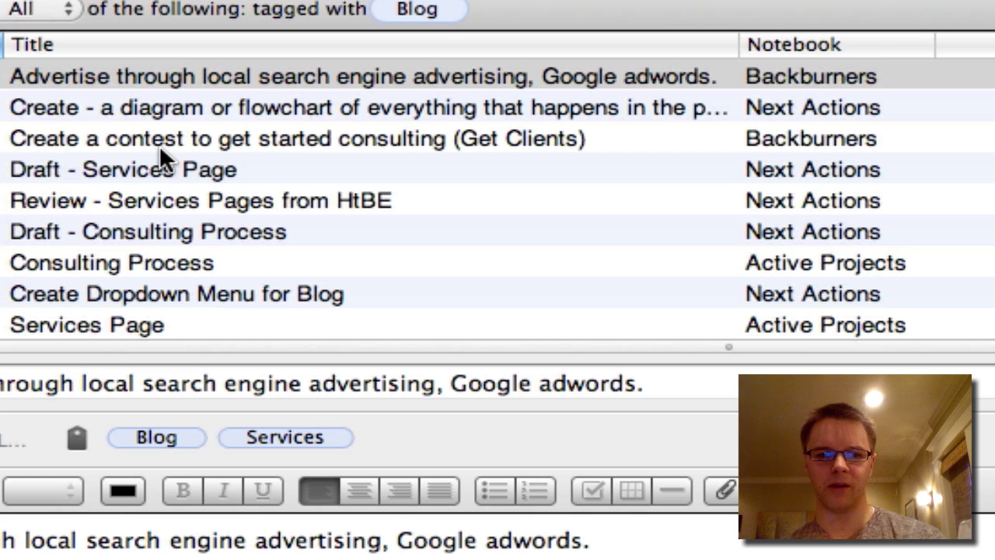
{"action": "scroll", "coordinate": [159, 148], "scroll_direction": "down", "scroll_amount": 5}
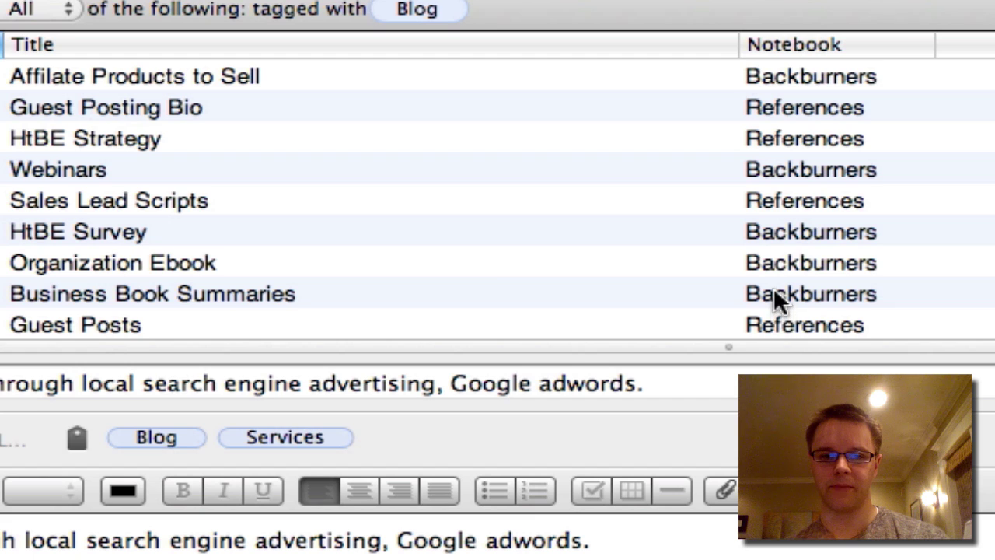
Step: View the Blog notes Review - Services Pages from HtBE and Draft - Consulting Process in the Next Actions notebook
{"action": "scroll", "coordinate": [778, 303], "scroll_direction": "up", "scroll_amount": 3}
{"action": "scroll", "coordinate": [777, 299], "scroll_direction": "up", "scroll_amount": 10}
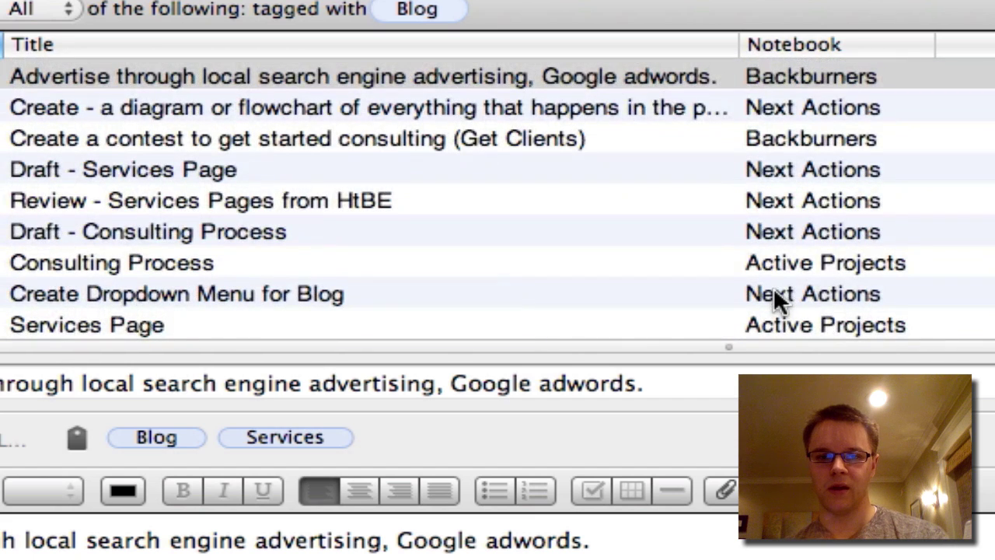
{"action": "left_click", "coordinate": [788, 212]}
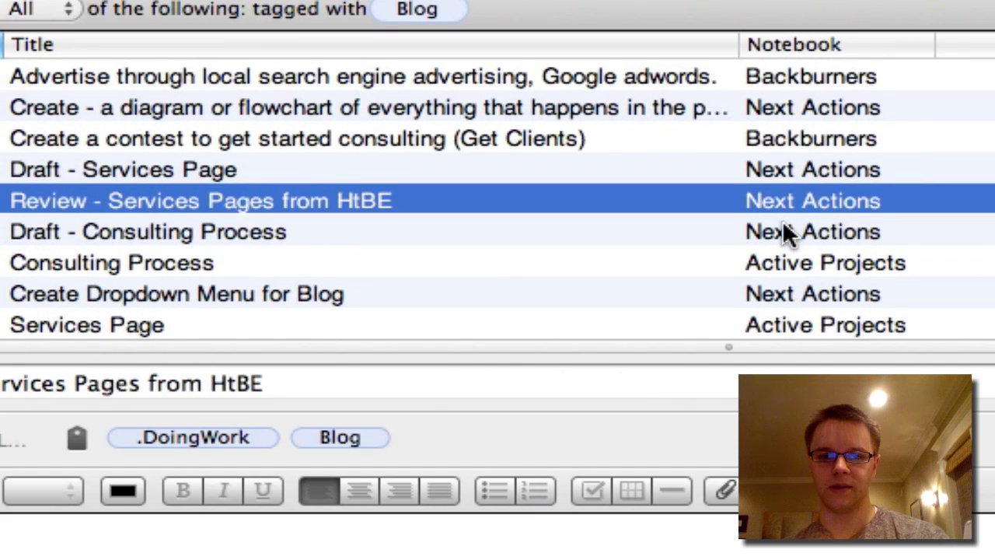
{"action": "left_click", "coordinate": [785, 229]}
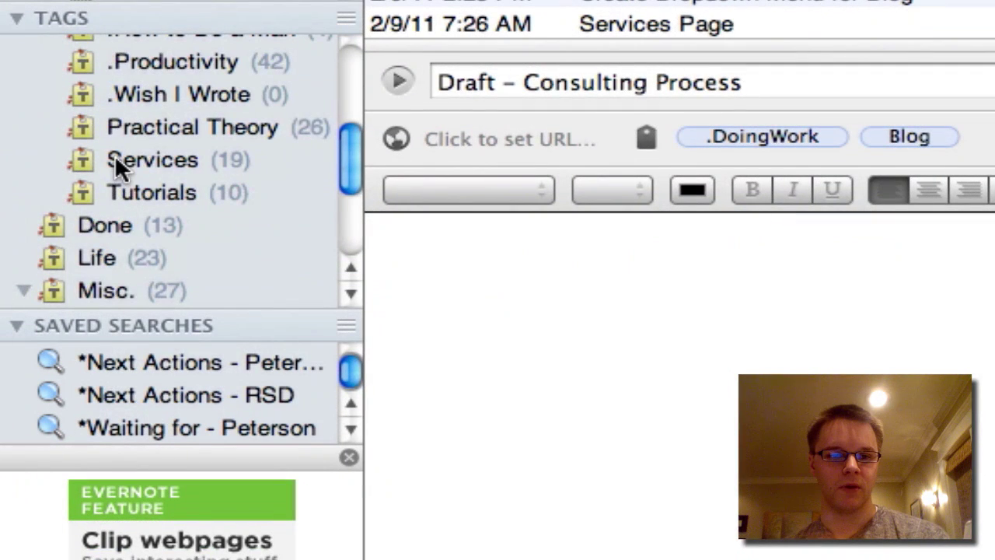
Step: Filter the notes by the Services sub-tag under Blog
{"action": "scroll", "coordinate": [117, 167], "scroll_direction": "up", "scroll_amount": 2}
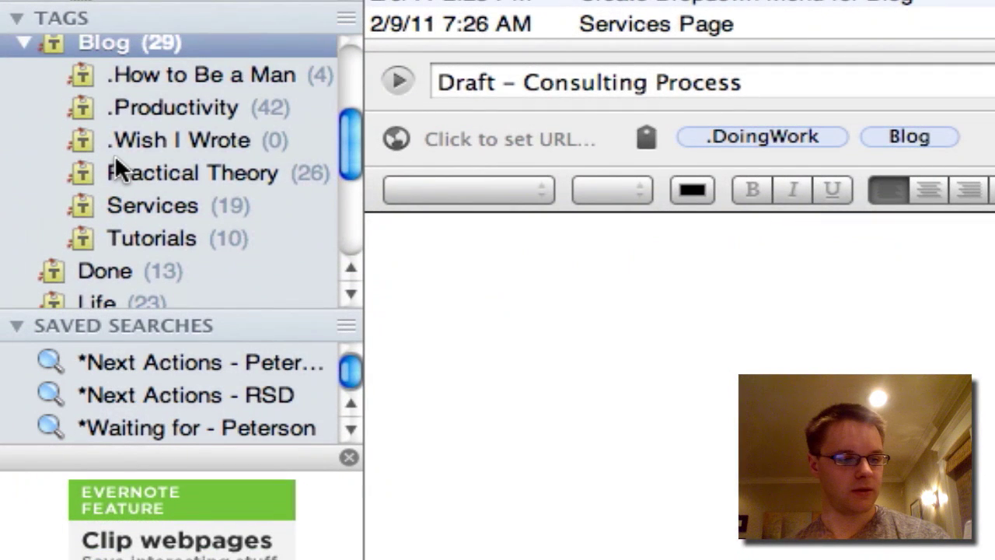
{"action": "scroll", "coordinate": [114, 167], "scroll_direction": "up", "scroll_amount": 1}
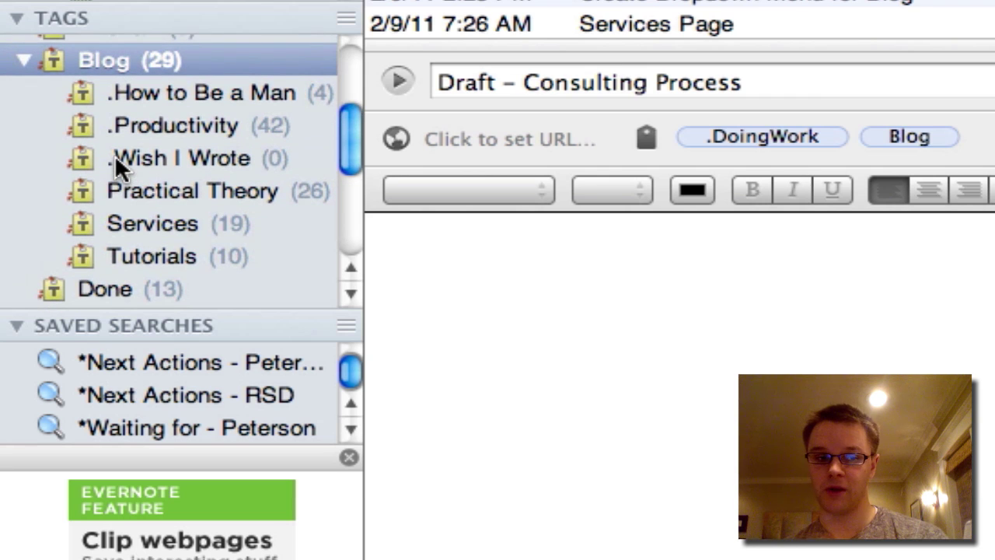
{"action": "left_click", "coordinate": [115, 214]}
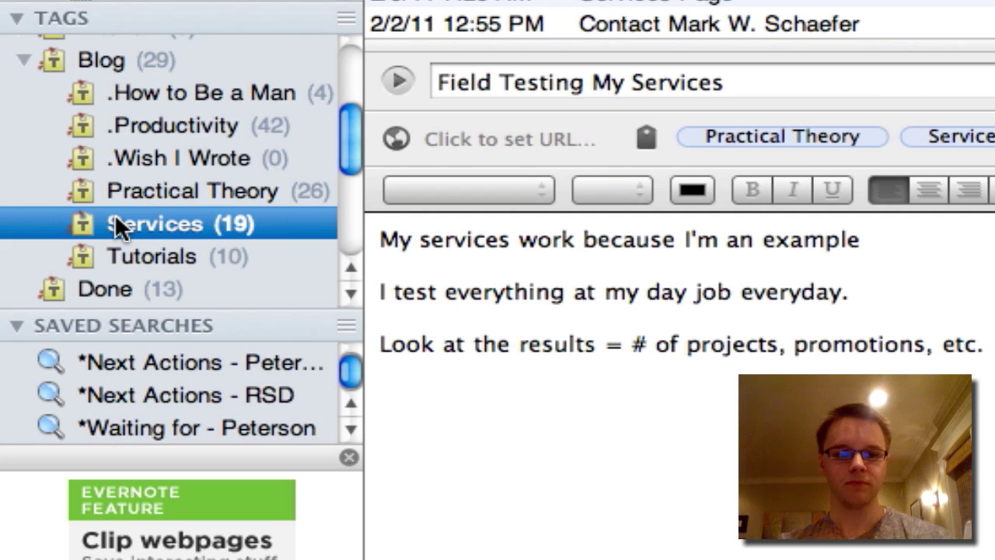
Step: Filter the notes by the Life tag and open the Learn Photoshop note
{"action": "scroll", "coordinate": [114, 214], "scroll_direction": "down", "scroll_amount": 3}
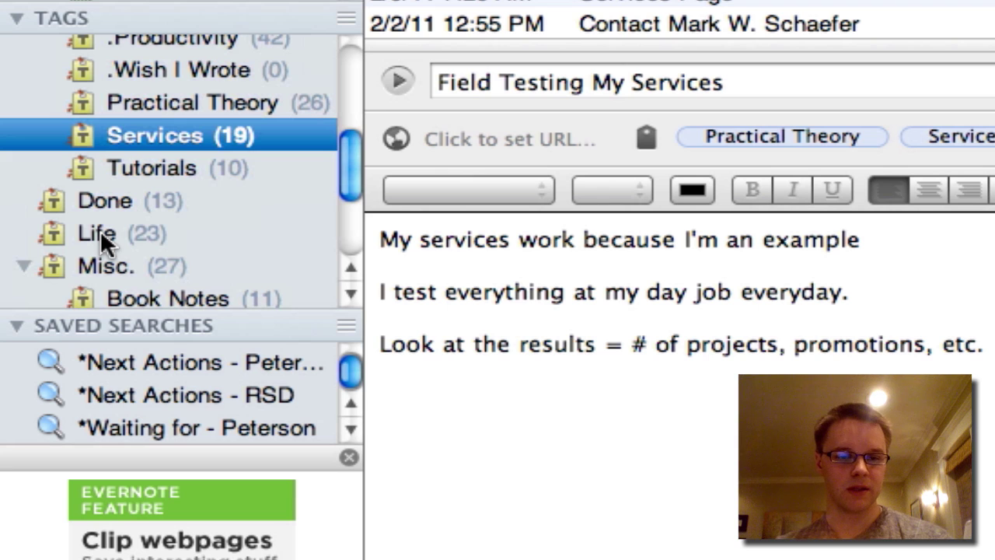
{"action": "left_click", "coordinate": [100, 233]}
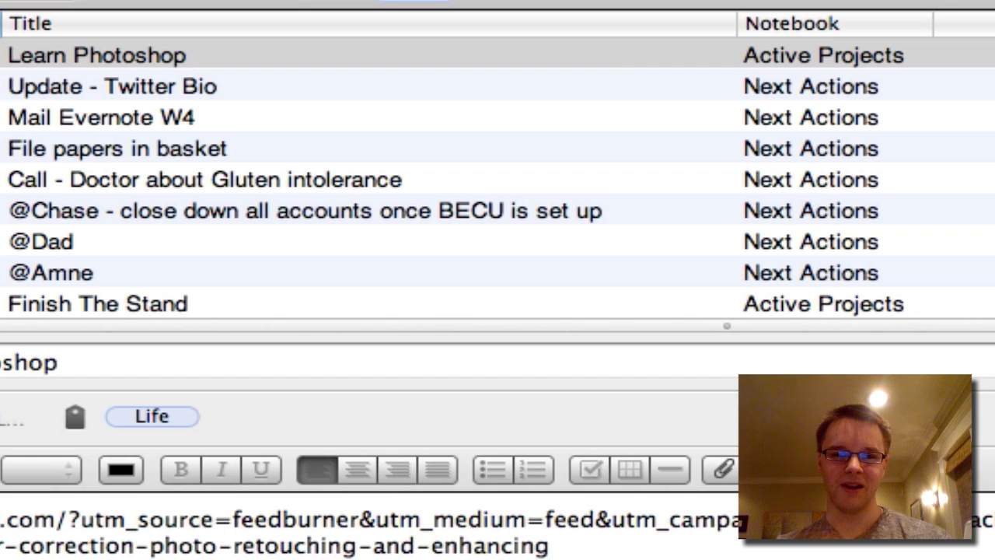
{"action": "left_click", "coordinate": [143, 56]}
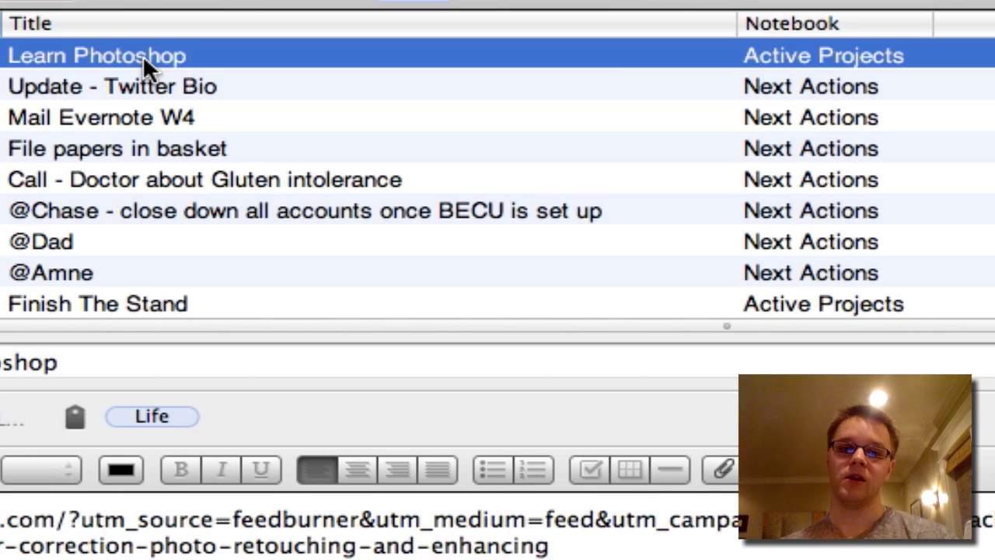
{"action": "key", "text": "Down"}
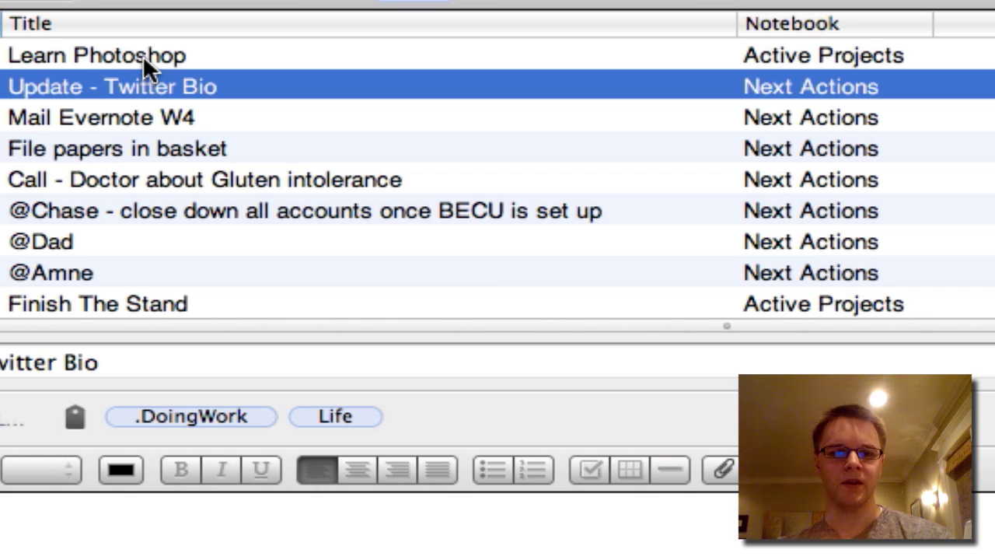
{"action": "key", "text": "Down"}
{"action": "key", "text": "Down"}
{"action": "key", "text": "Down"}
{"action": "key", "text": "Down"}
{"action": "key", "text": "Down"}
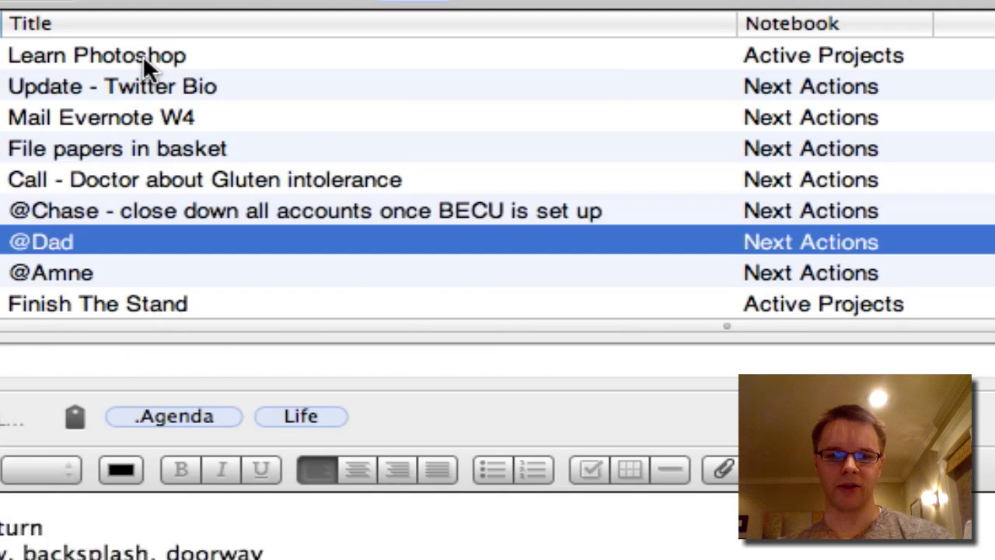
{"action": "scroll", "coordinate": [143, 55], "scroll_direction": "down", "scroll_amount": 4}
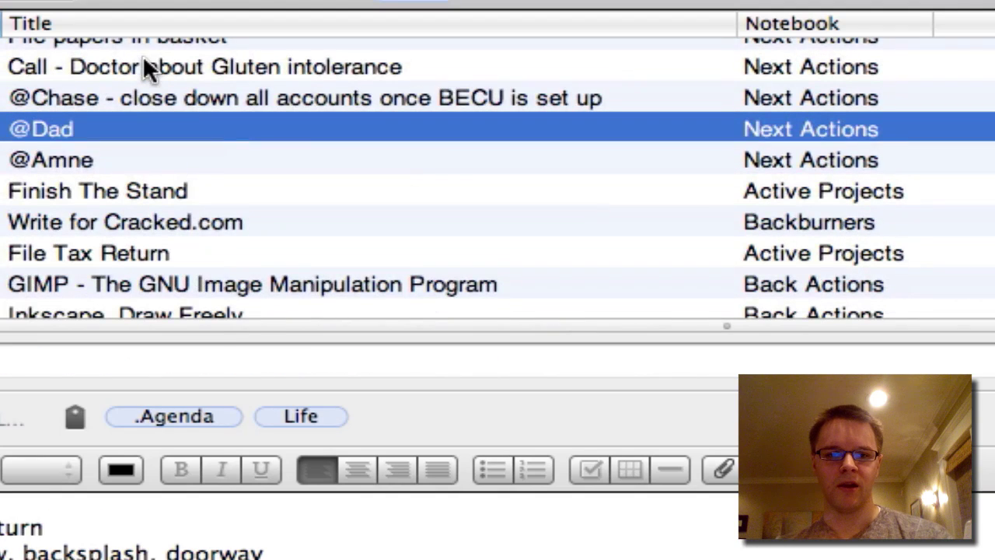
{"action": "left_click", "coordinate": [94, 193]}
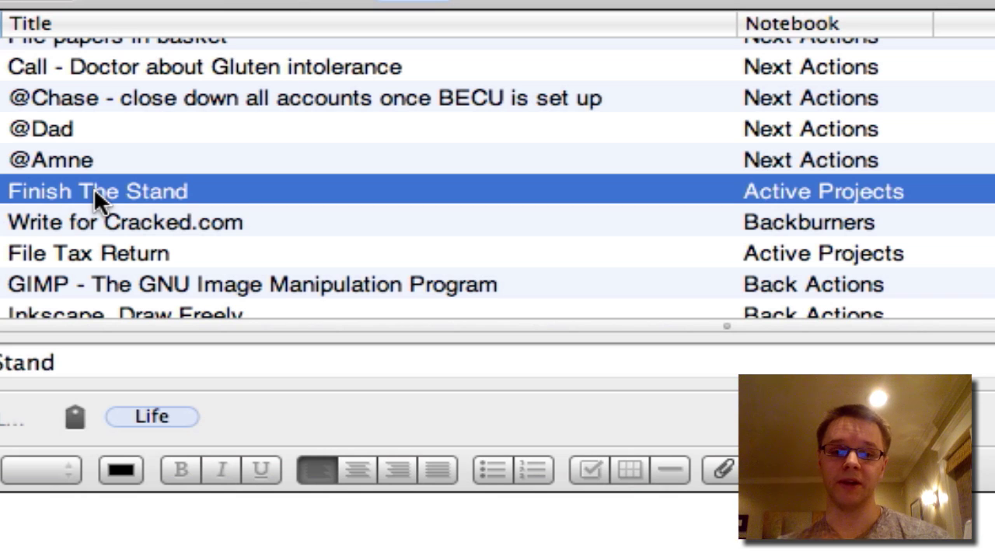
Step: Browse the rest of the Life tag's note list and open the Karaoke Bars and Make a Home Office notes
{"action": "scroll", "coordinate": [94, 187], "scroll_direction": "down", "scroll_amount": 5}
{"action": "scroll", "coordinate": [95, 195], "scroll_direction": "down", "scroll_amount": 1}
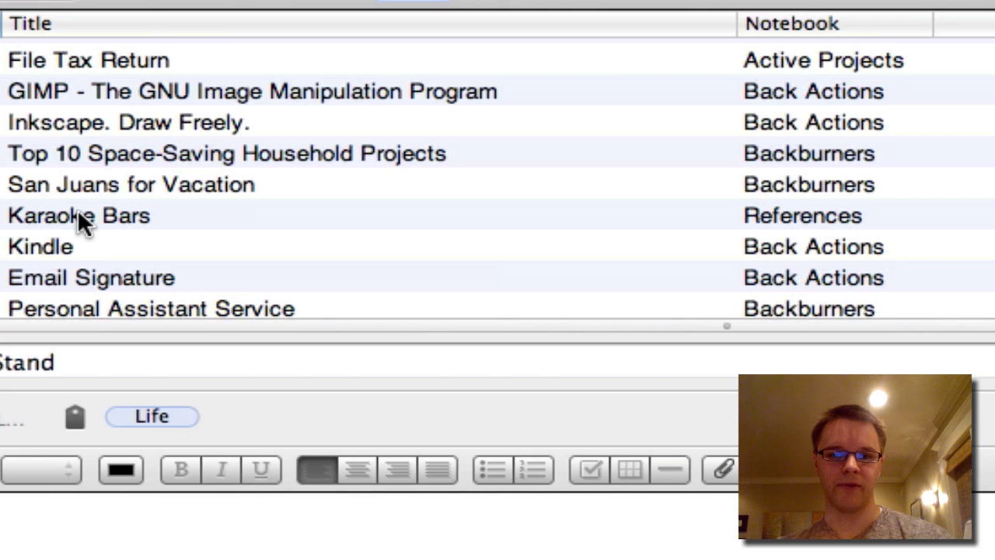
{"action": "left_click", "coordinate": [81, 218]}
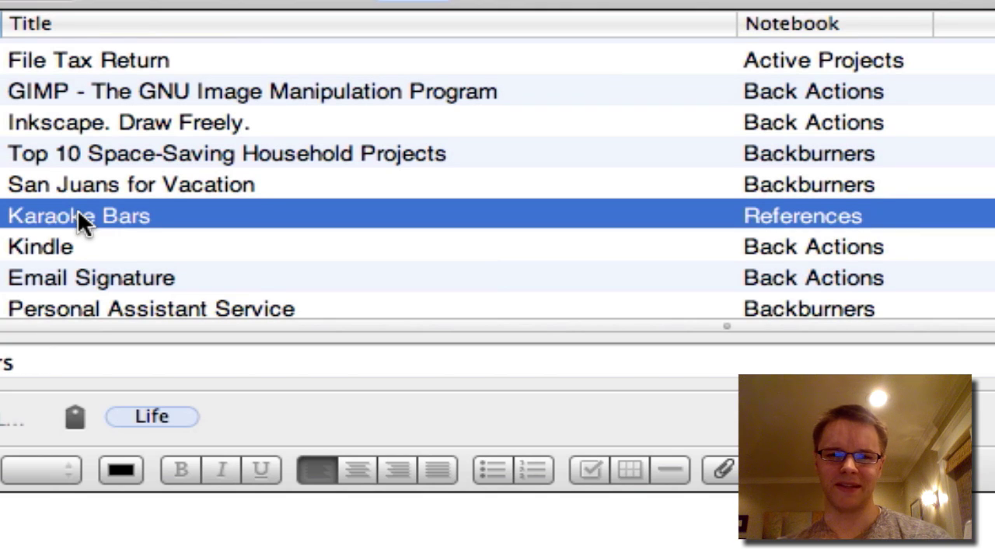
{"action": "scroll", "coordinate": [77, 209], "scroll_direction": "down", "scroll_amount": 2}
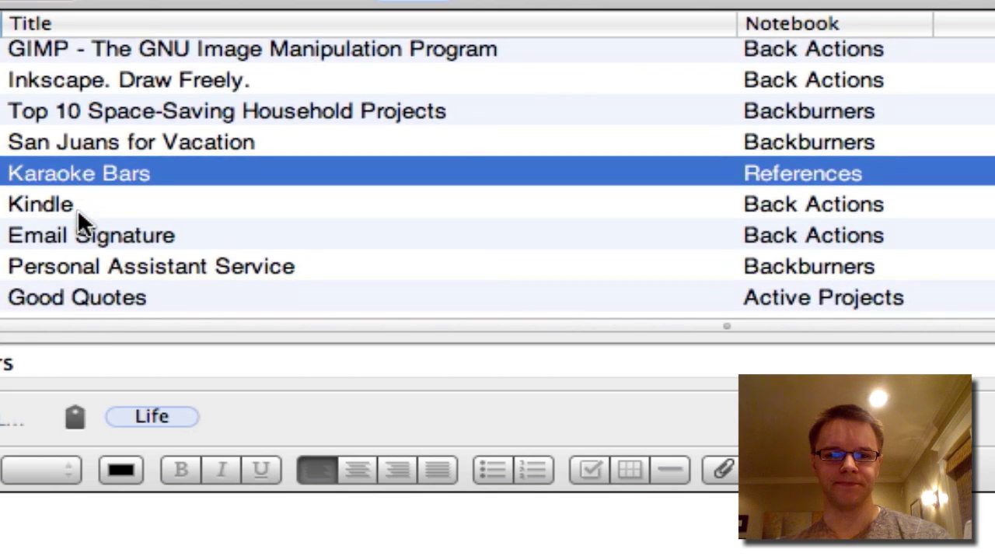
{"action": "scroll", "coordinate": [77, 210], "scroll_direction": "down", "scroll_amount": 3}
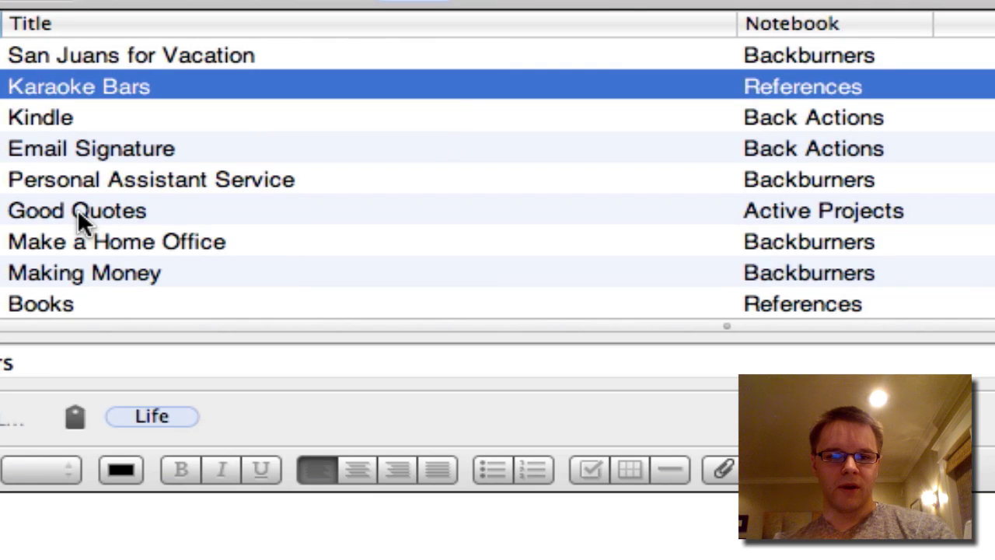
{"action": "left_click", "coordinate": [77, 237]}
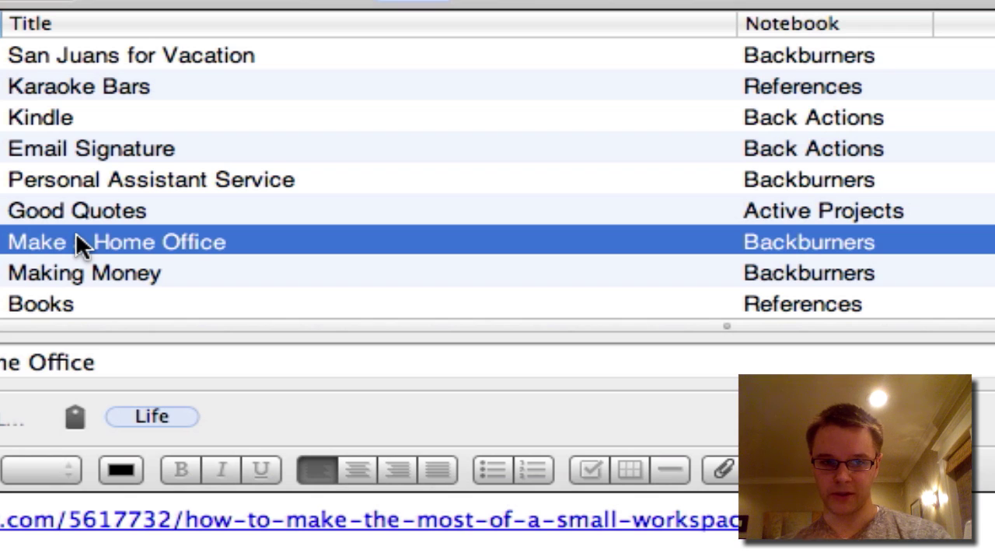
Step: Open the Books note in the References notebook and read through its reading lists
{"action": "left_click", "coordinate": [57, 304]}
{"action": "scroll", "coordinate": [431, 313], "scroll_direction": "down", "scroll_amount": 15}
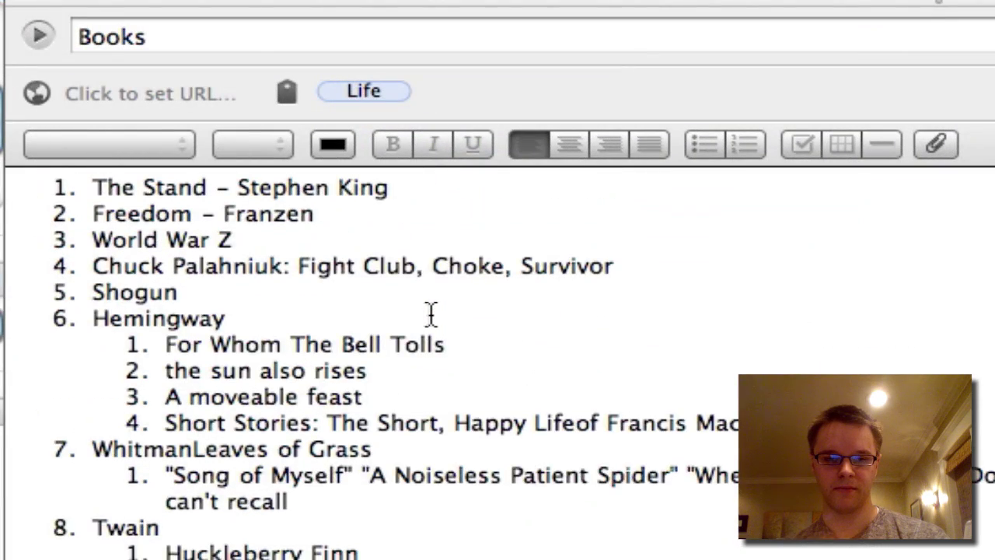
{"action": "scroll", "coordinate": [432, 314], "scroll_direction": "down", "scroll_amount": 2}
{"action": "scroll", "coordinate": [431, 314], "scroll_direction": "up", "scroll_amount": 20}
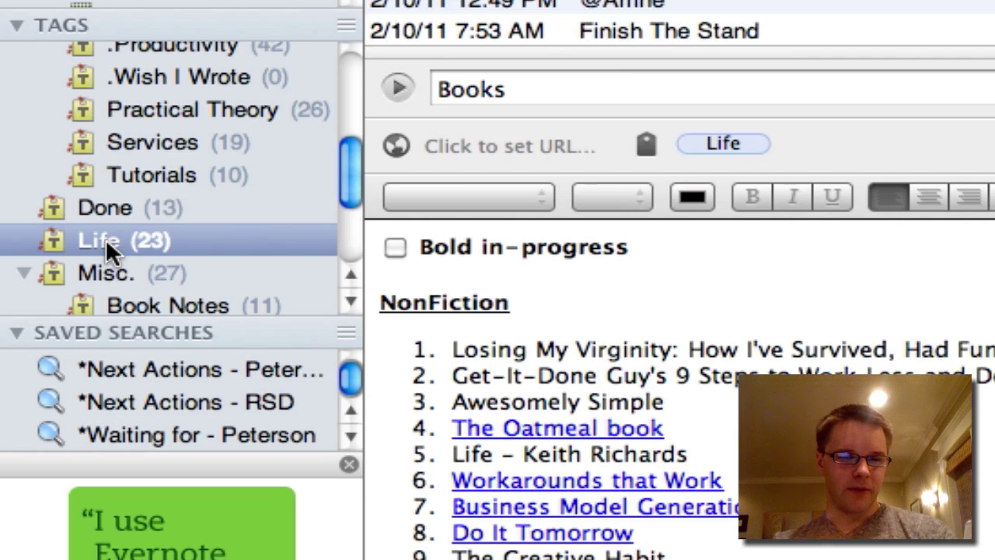
Step: Filter the notes in turn by the Misc. tag and its Career and Guitar sub-tags
{"action": "left_click", "coordinate": [109, 239]}
{"action": "scroll", "coordinate": [109, 239], "scroll_direction": "down", "scroll_amount": 5}
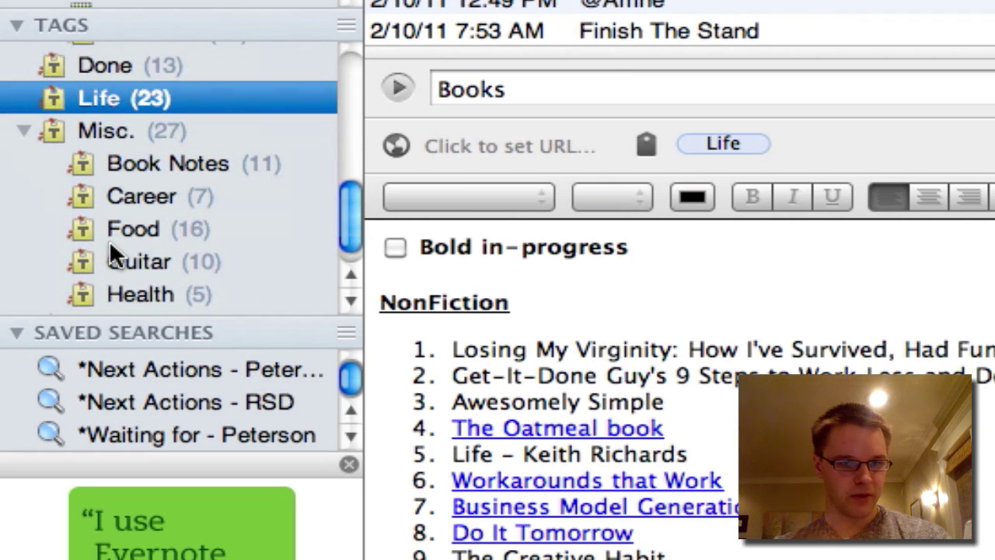
{"action": "scroll", "coordinate": [109, 239], "scroll_direction": "down", "scroll_amount": 1}
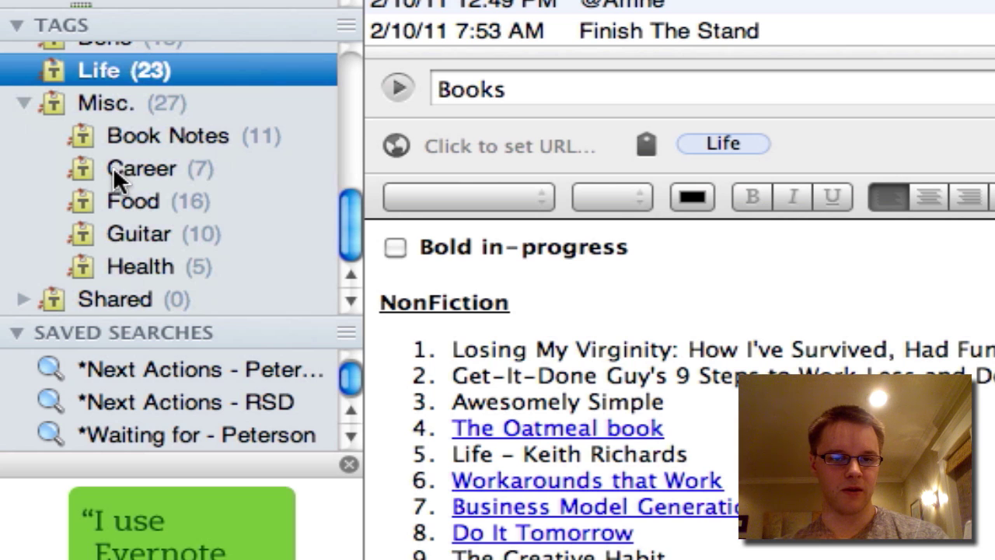
{"action": "left_click", "coordinate": [92, 105]}
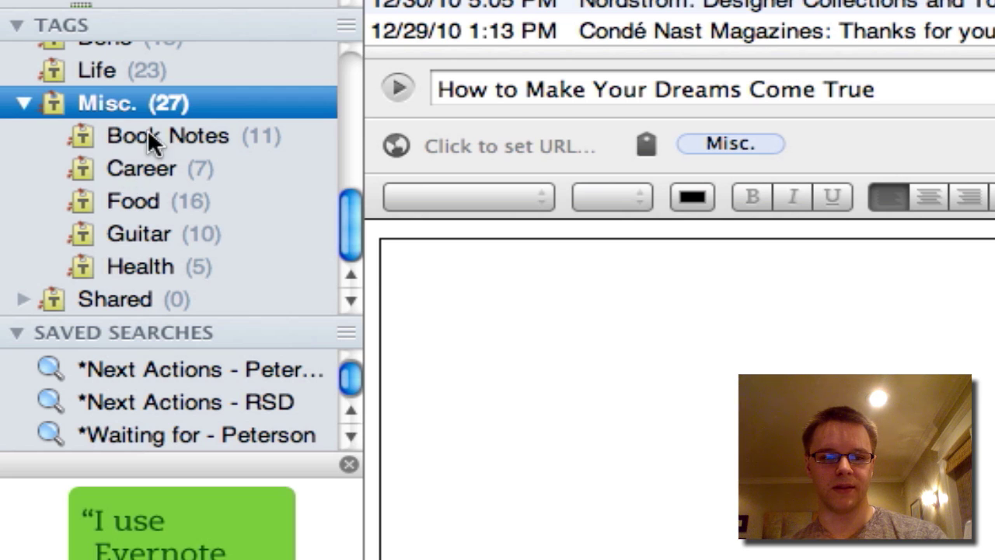
{"action": "left_click", "coordinate": [129, 170]}
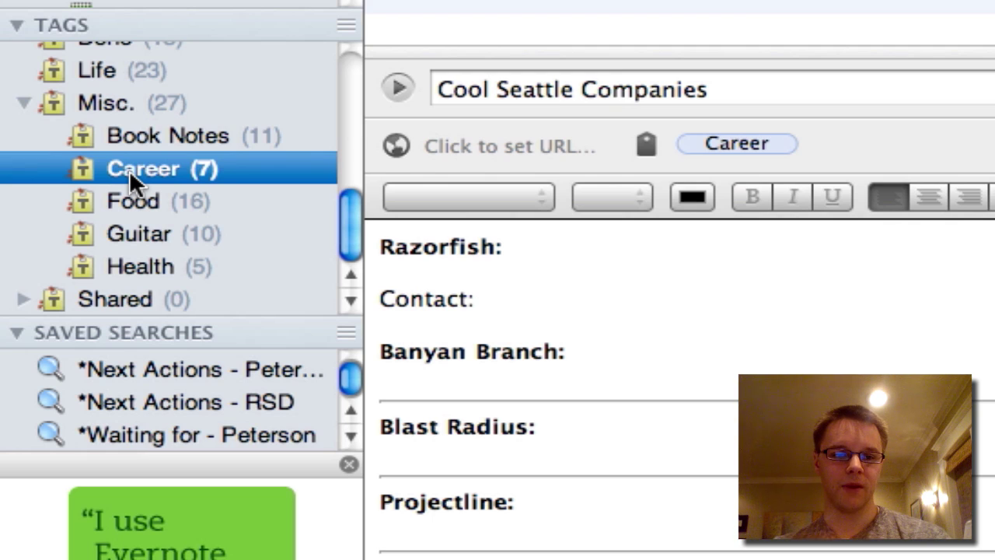
{"action": "left_click", "coordinate": [124, 233]}
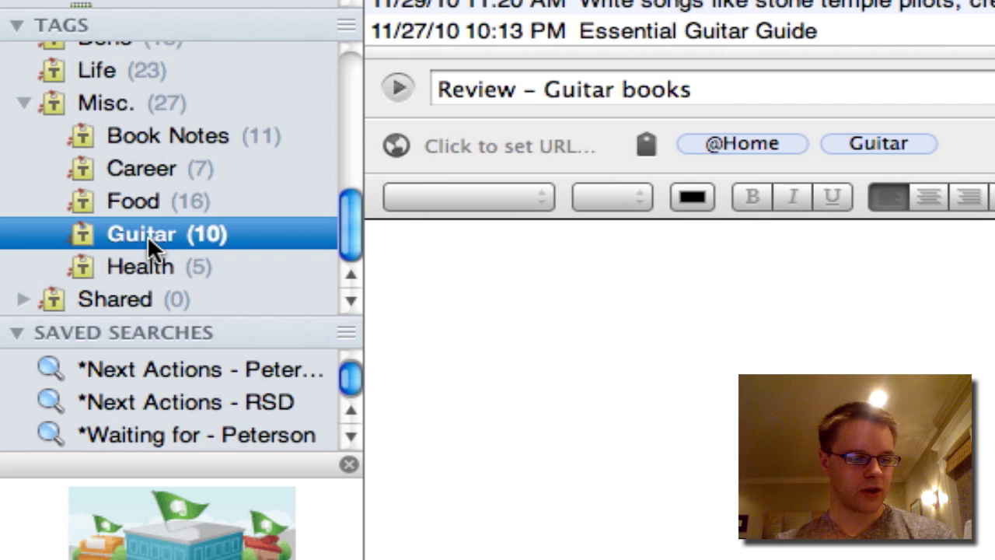
Step: Filter the notes by the .Agenda tag
{"action": "scroll", "coordinate": [147, 234], "scroll_direction": "up", "scroll_amount": 6}
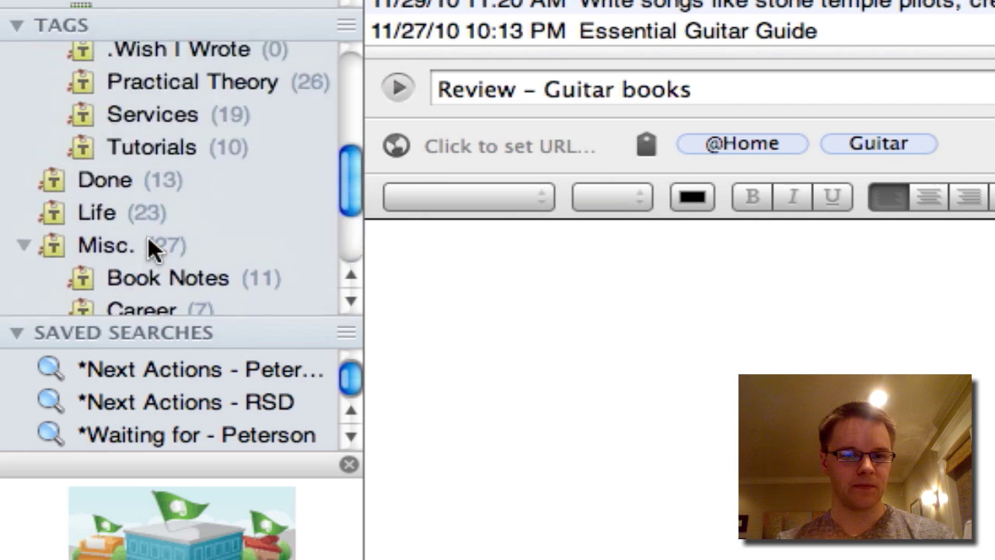
{"action": "scroll", "coordinate": [149, 241], "scroll_direction": "up", "scroll_amount": 4}
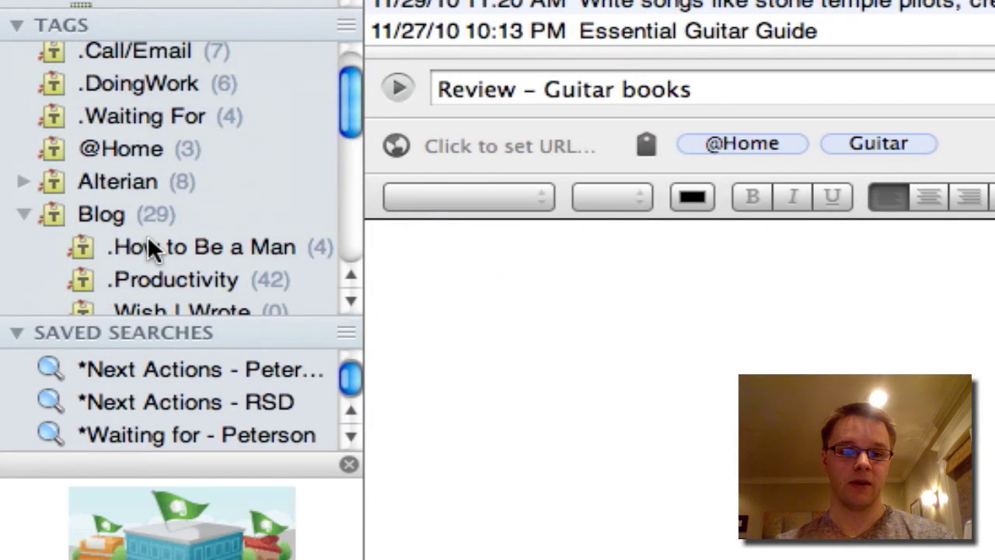
{"action": "scroll", "coordinate": [149, 242], "scroll_direction": "up", "scroll_amount": 1}
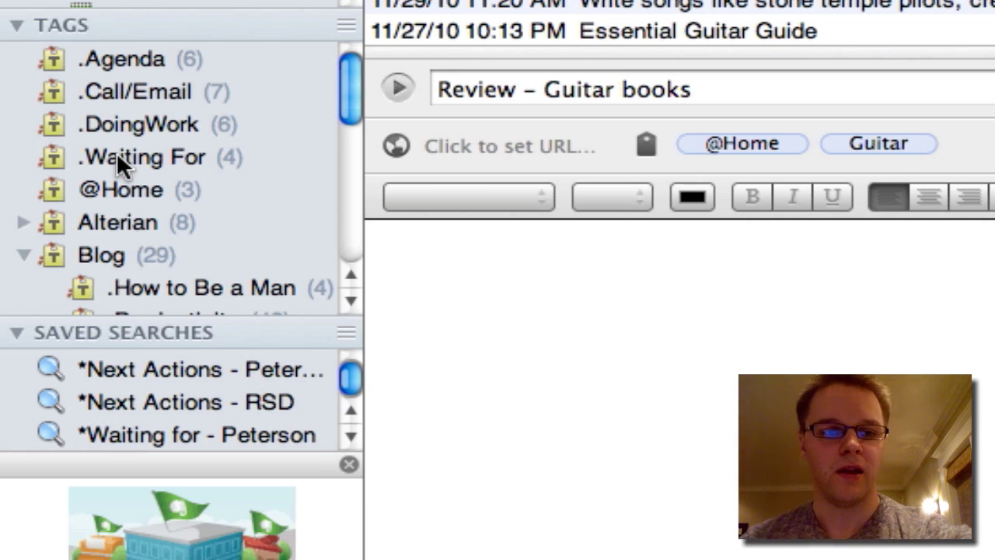
{"action": "left_click", "coordinate": [123, 53]}
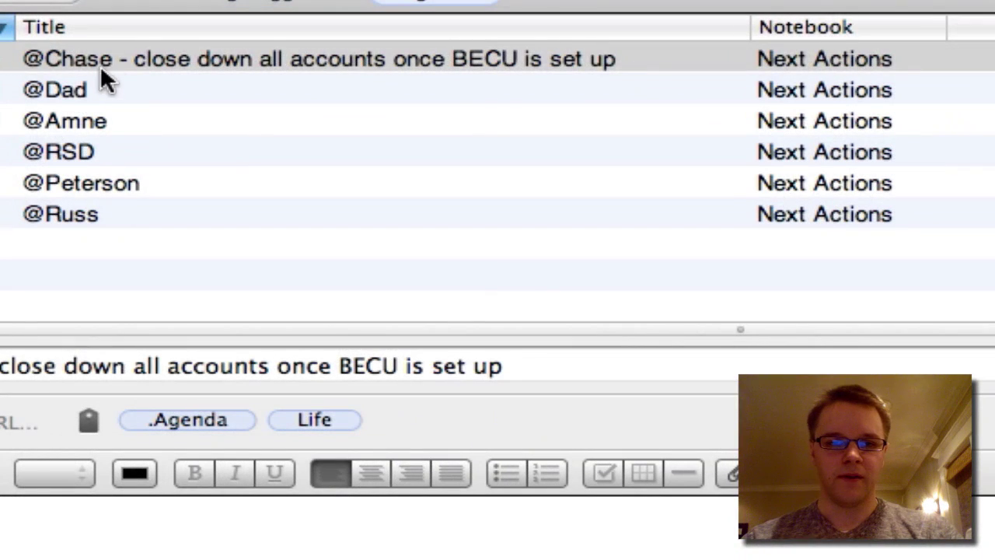
{"action": "left_click", "coordinate": [113, 56]}
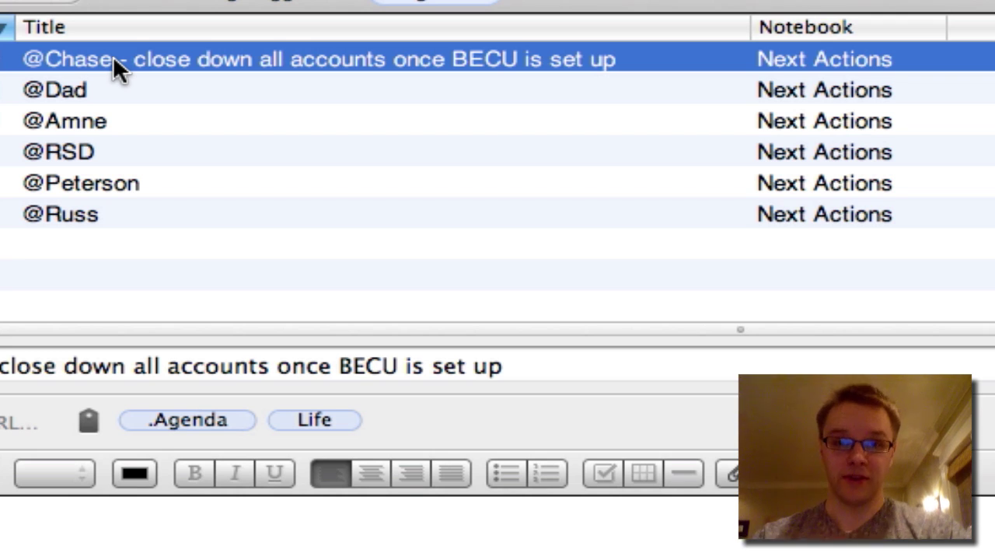
{"action": "key", "text": "Down"}
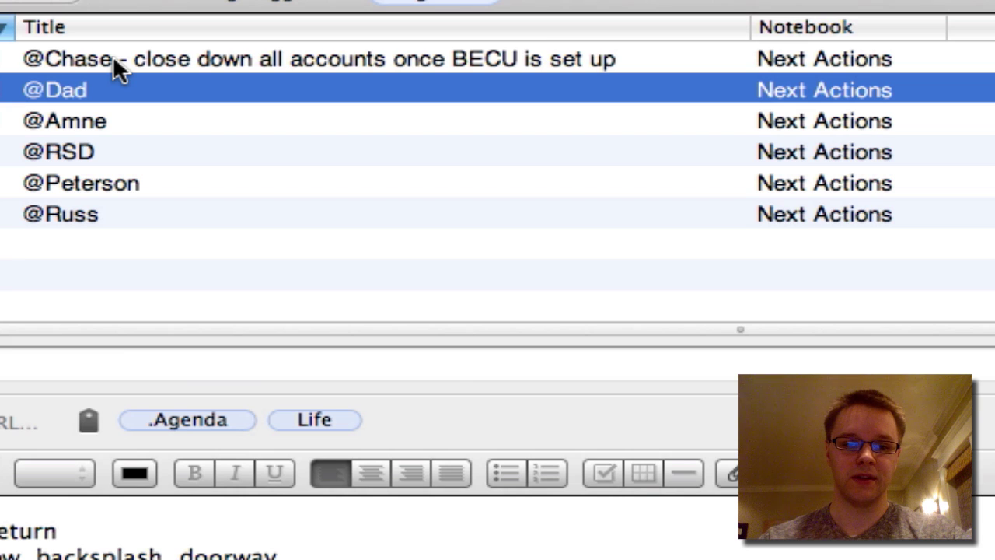
{"action": "key", "text": "Down"}
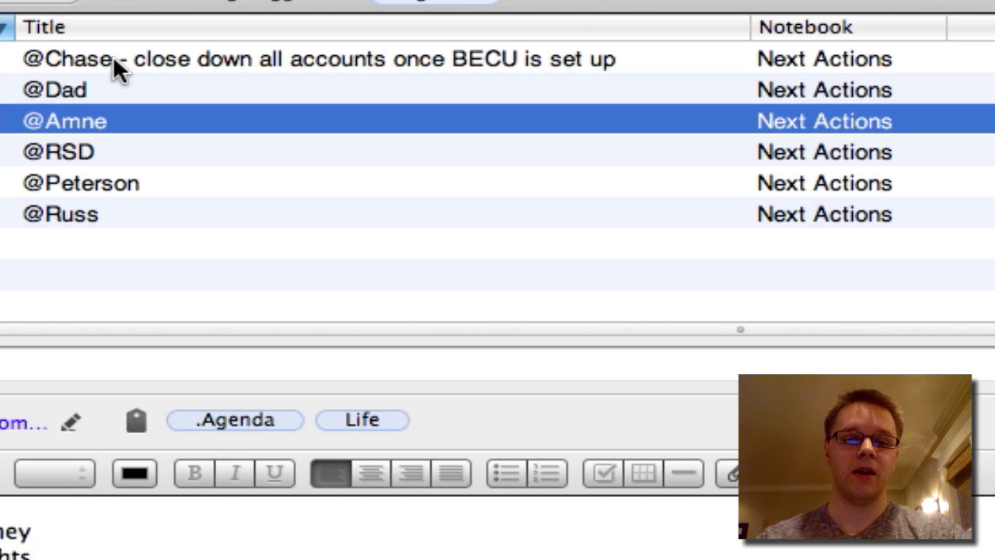
{"action": "key", "text": "Down"}
{"action": "key", "text": "Down"}
{"action": "key", "text": "Down"}
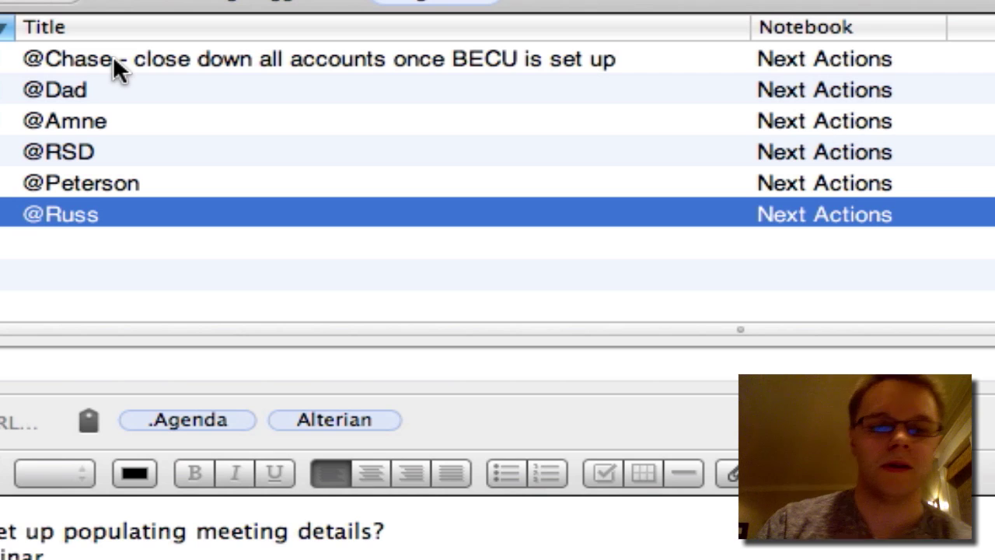
{"action": "left_click", "coordinate": [113, 150]}
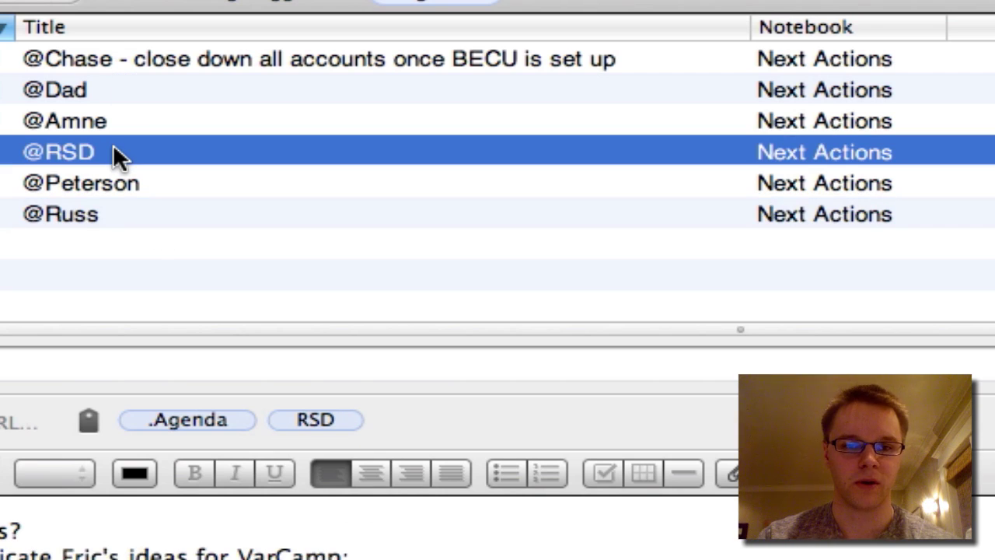
{"action": "key", "text": "Down"}
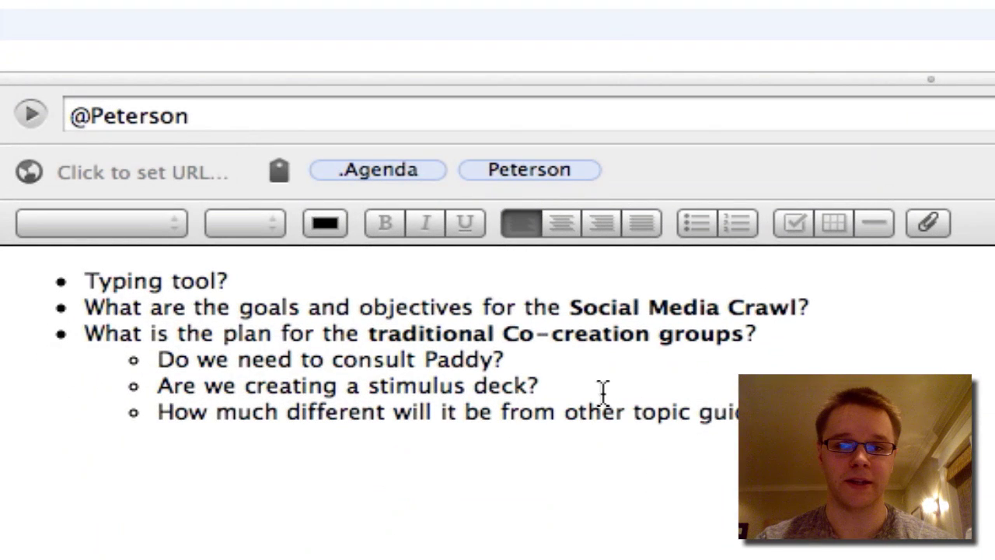
{"action": "key", "text": "Up"}
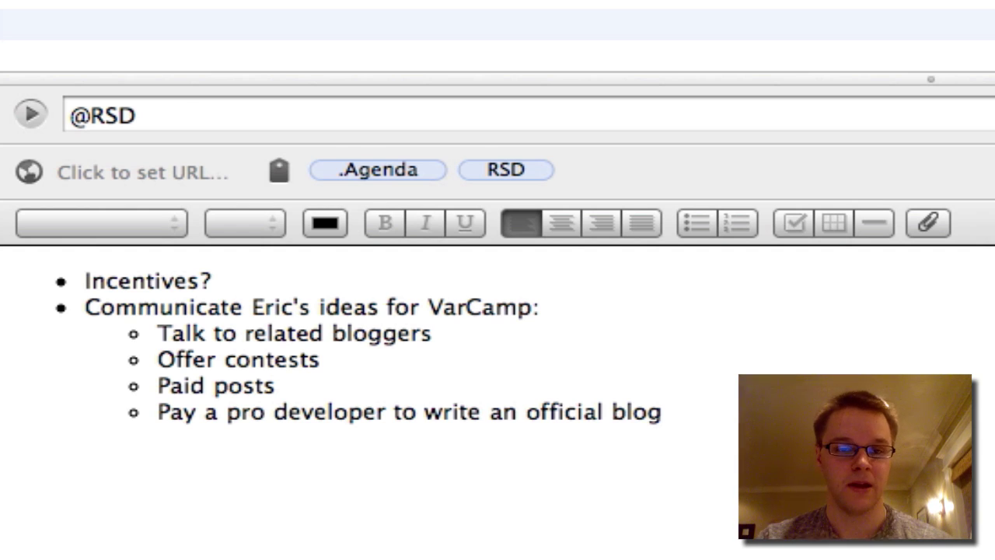
{"action": "key", "text": "Down"}
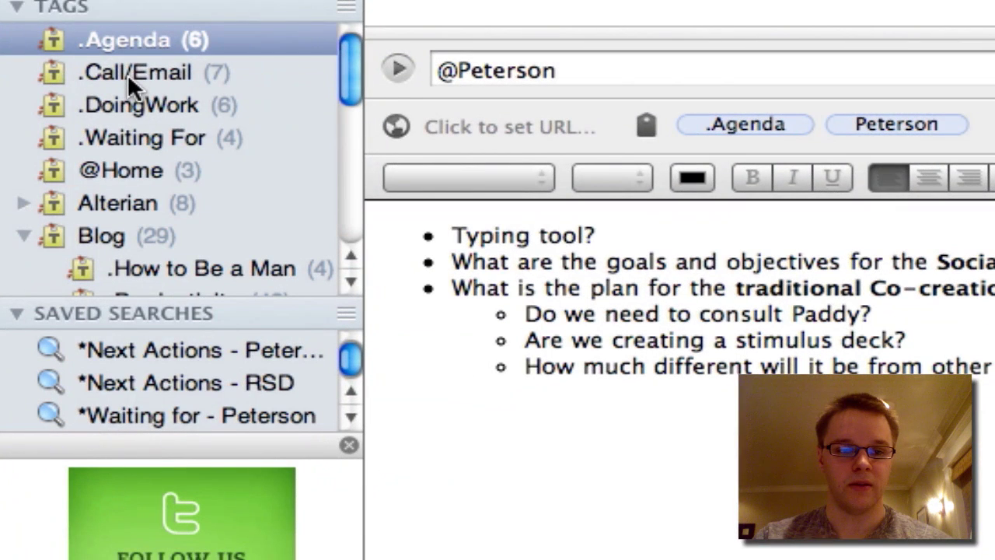
Step: Filter the notes by the .Call/Email tag and step from Call - Alterian Developers to the last note
{"action": "left_click", "coordinate": [127, 74]}
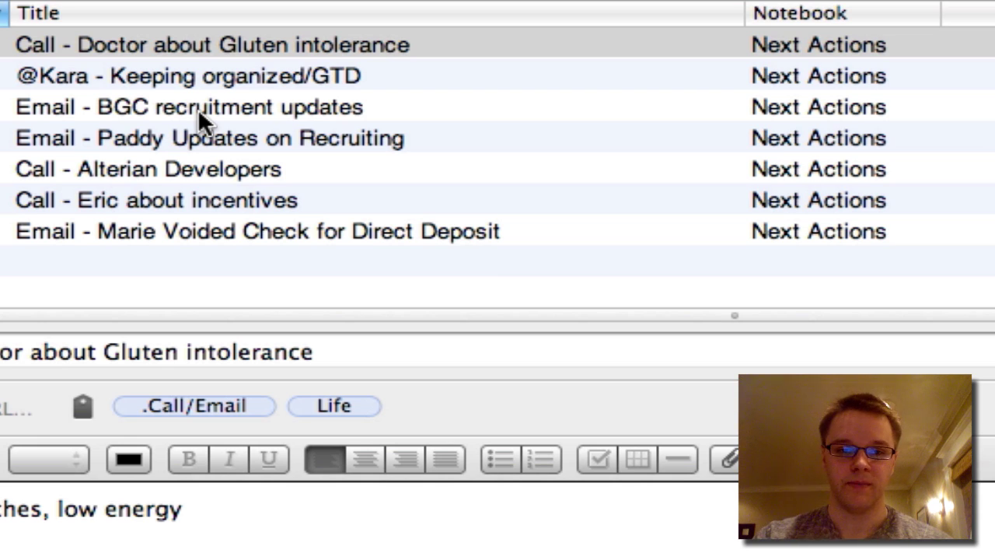
{"action": "left_click", "coordinate": [197, 175]}
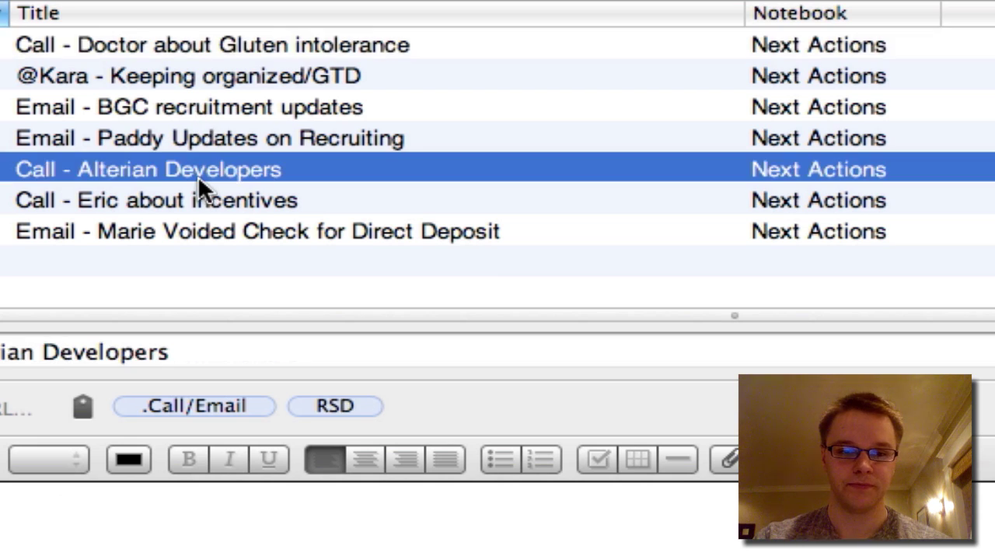
{"action": "key", "text": "Down"}
{"action": "key", "text": "Down"}
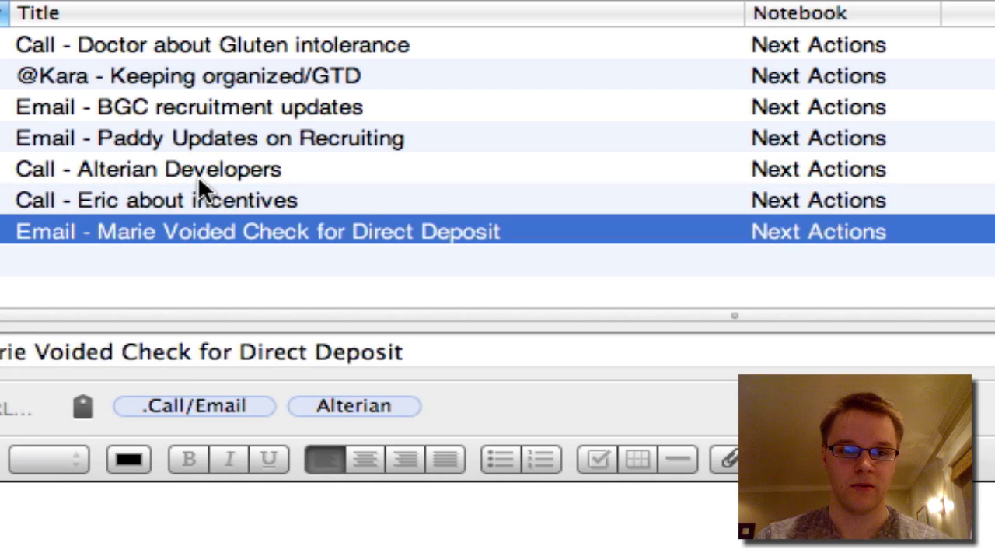
Step: Step back up through the .Call/Email notes to Call - Doctor about Gluten intolerance
{"action": "key", "text": "Up"}
{"action": "key", "text": "Up"}
{"action": "key", "text": "Up"}
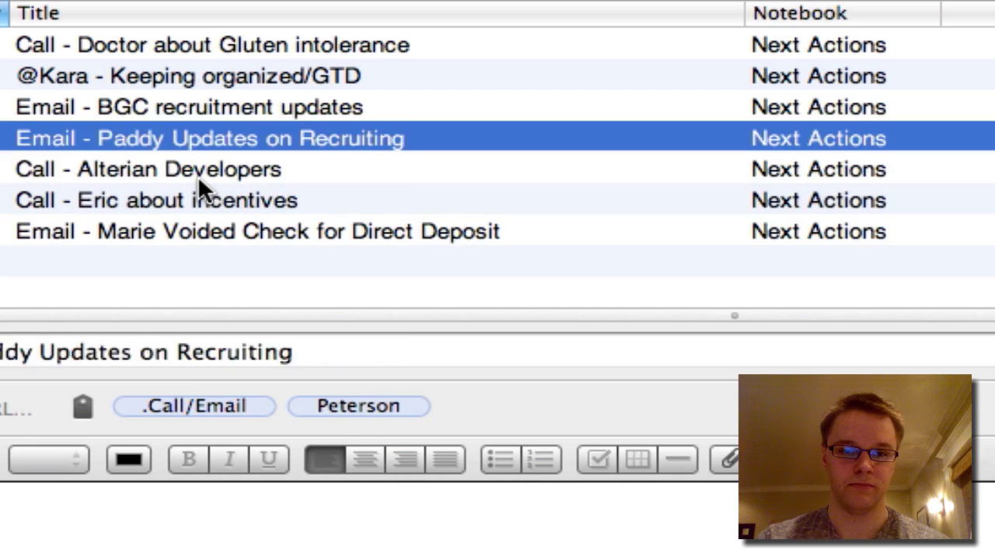
{"action": "key", "text": "Up"}
{"action": "key", "text": "Up"}
{"action": "key", "text": "Up"}
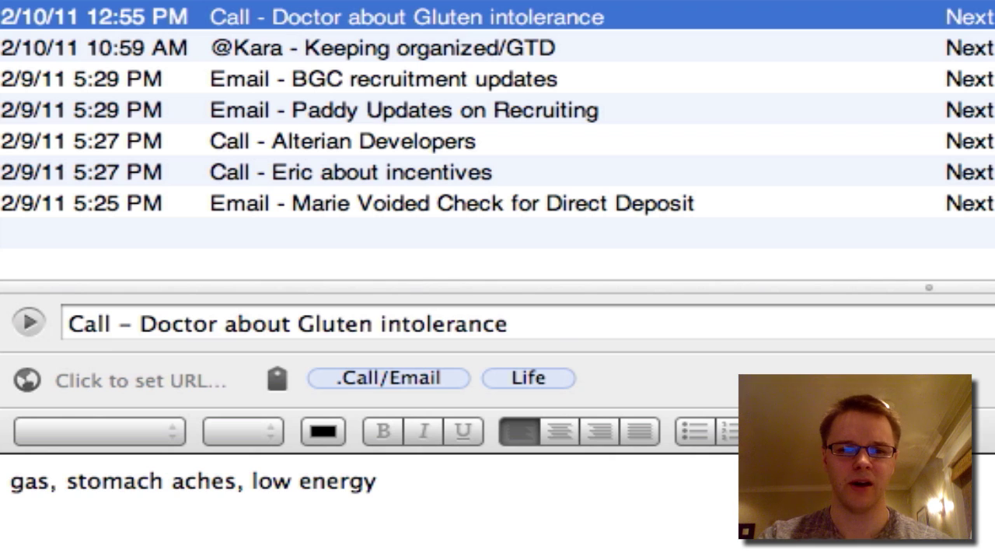
Step: Step down the .Call/Email notes from the Keeping organized/GTD note to the direct deposit voided check note, checking each one's tags
{"action": "left_click", "coordinate": [488, 51]}
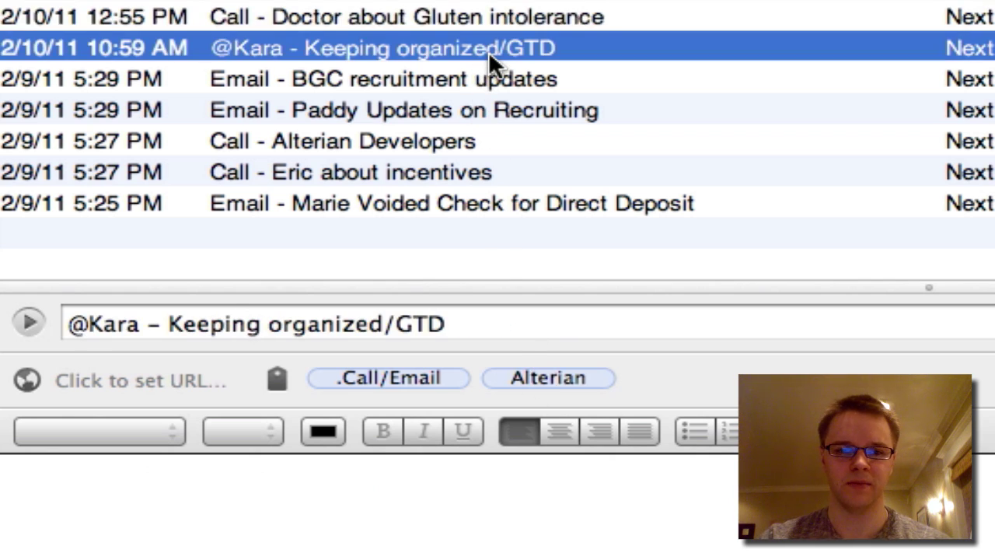
{"action": "key", "text": "Down"}
{"action": "key", "text": "Down"}
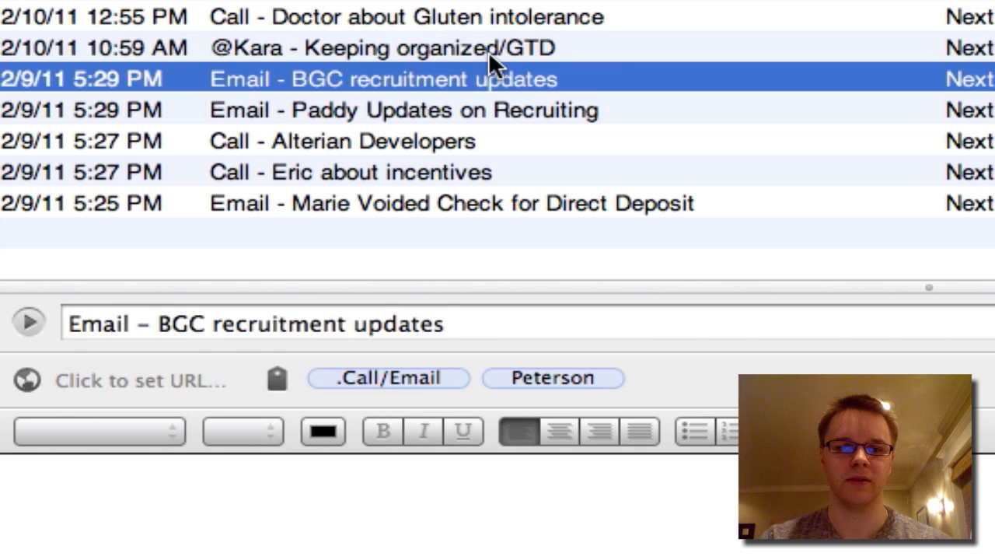
{"action": "key", "text": "Down"}
{"action": "key", "text": "Down"}
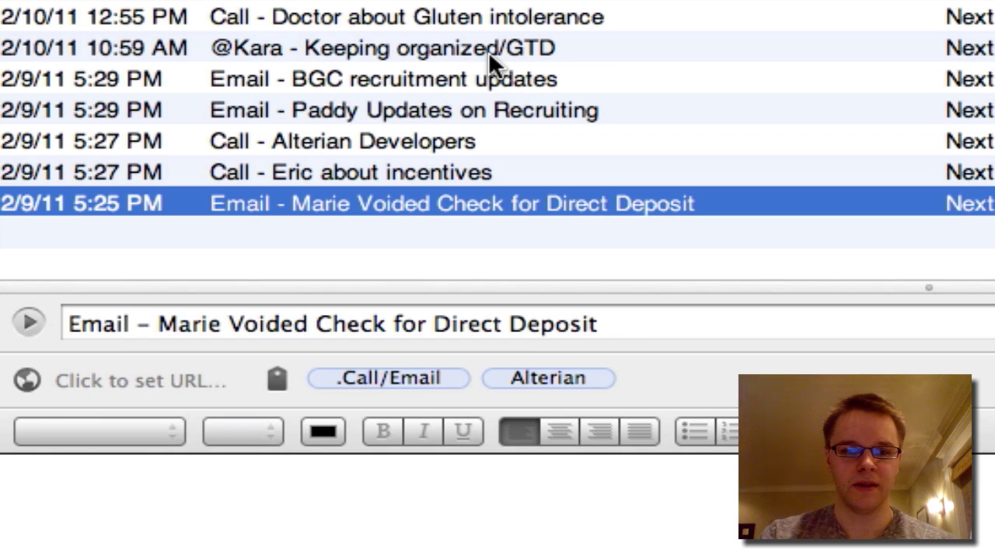
Step: Return to the Call - Doctor about Gluten intolerance note and point out its .Call/Email and Life tags
{"action": "key", "text": "Up"}
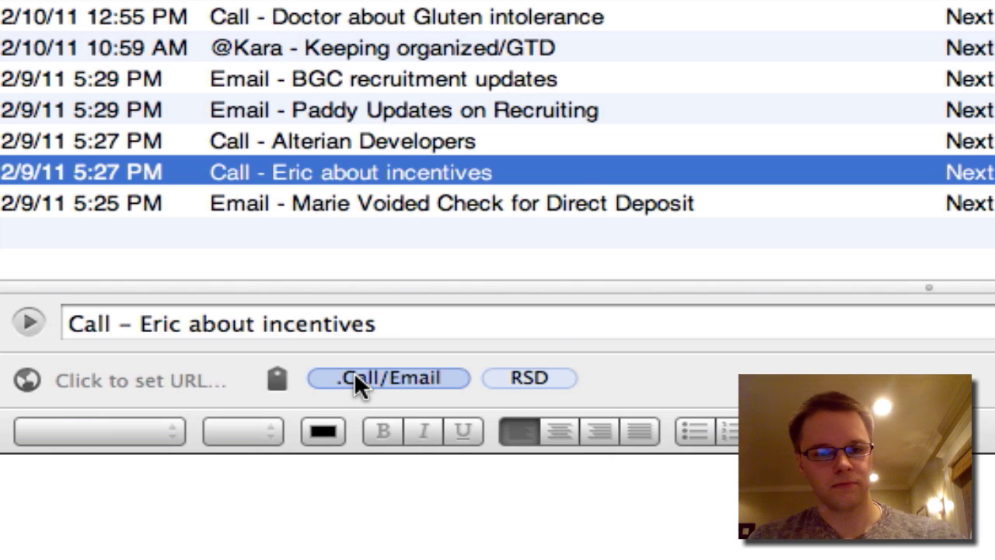
{"action": "key", "text": "Up"}
{"action": "key", "text": "Up"}
{"action": "key", "text": "Up"}
{"action": "key", "text": "Up"}
{"action": "key", "text": "Up"}
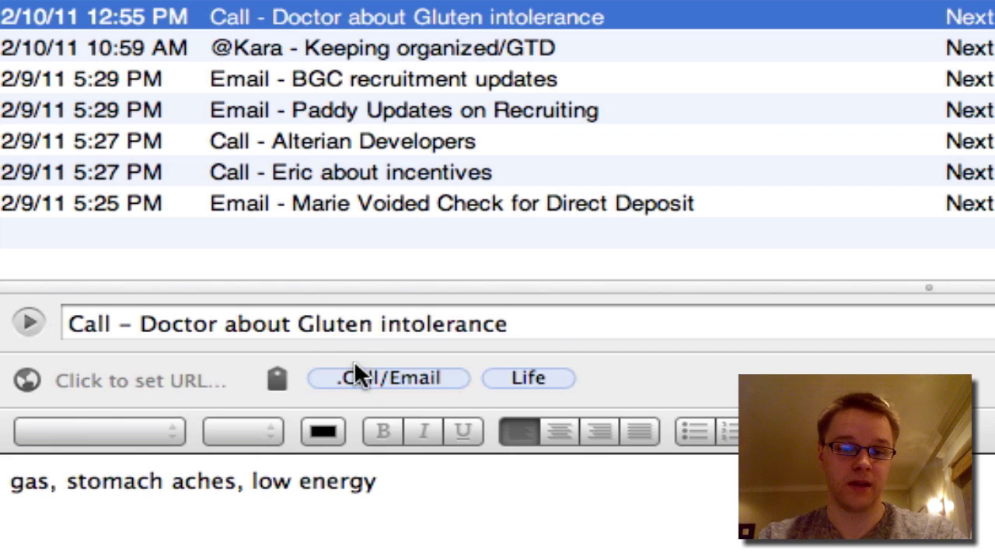
{"action": "left_click", "coordinate": [365, 379]}
{"action": "left_click", "coordinate": [515, 379]}
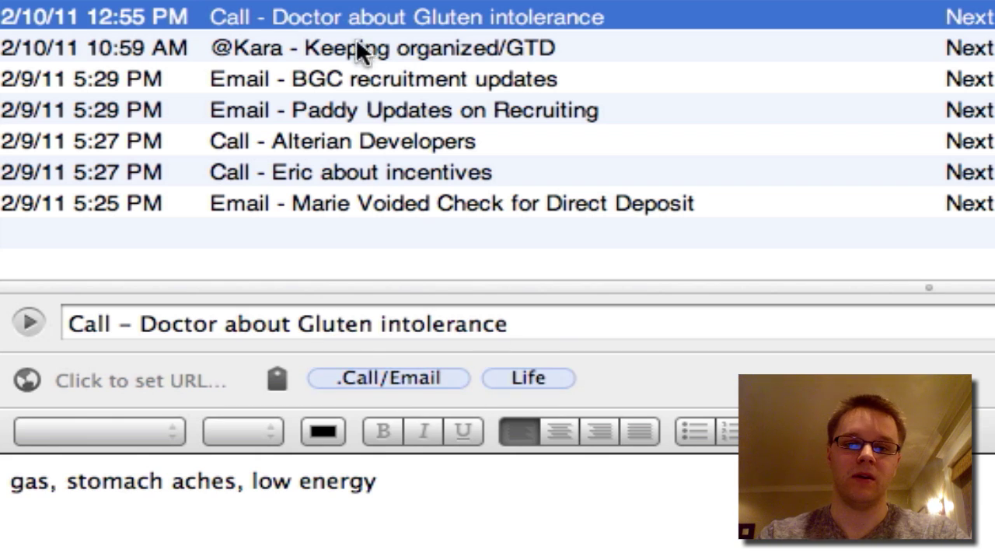
Step: Step through the .Call/Email notes from BGC recruitment updates to the direct deposit voided check note, reviewing each note's project tag
{"action": "left_click", "coordinate": [355, 78]}
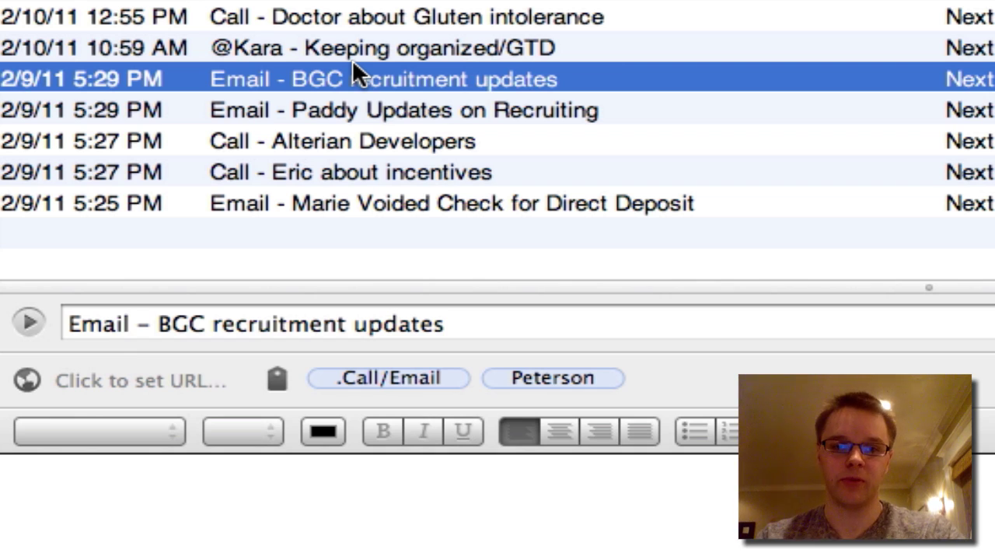
{"action": "left_click", "coordinate": [352, 60]}
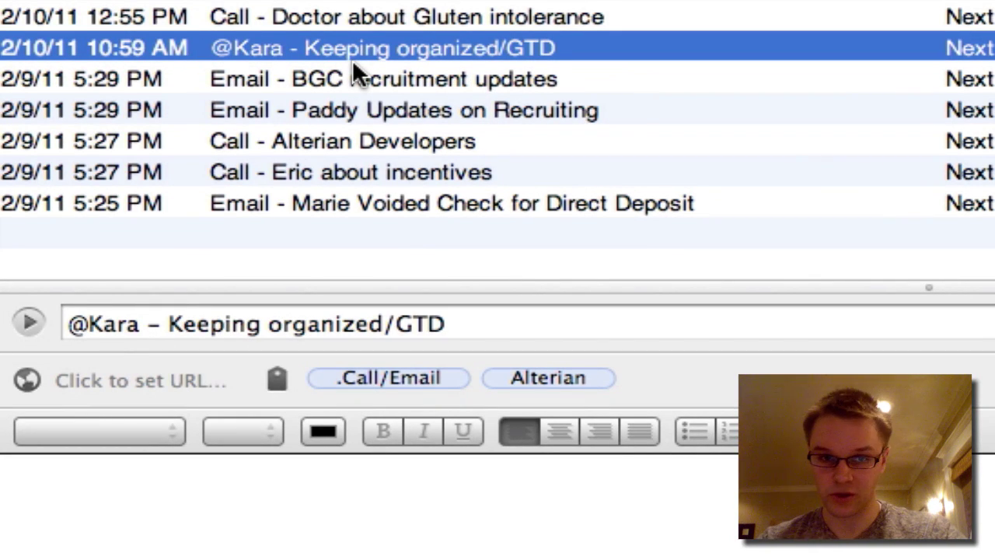
{"action": "key", "text": "Down"}
{"action": "key", "text": "Down"}
{"action": "key", "text": "Down"}
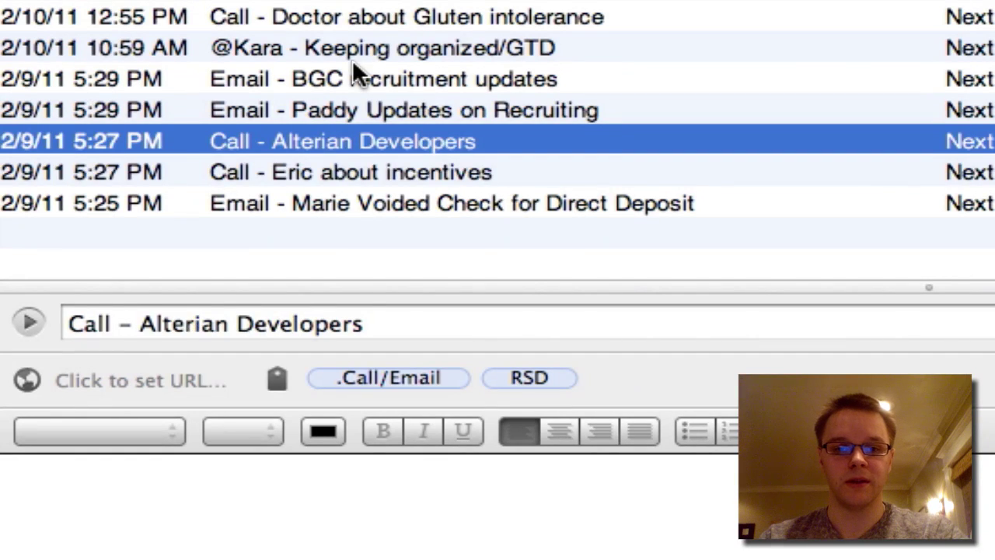
{"action": "key", "text": "Down"}
{"action": "key", "text": "Down"}
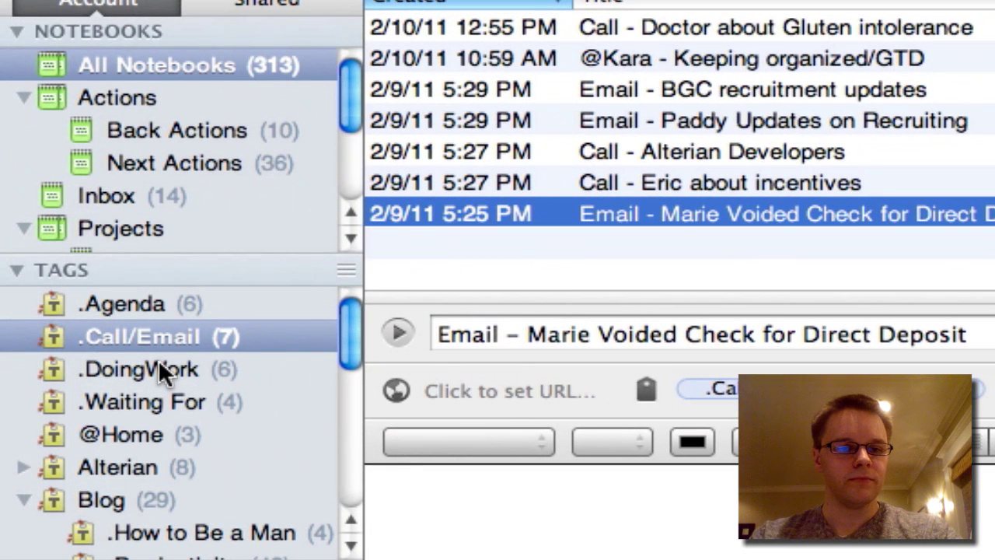
Step: Filter the notes by .DoingWork, select Find - More Varcamp Members, and compare with the .Agenda and .Call/Email note lists
{"action": "left_click", "coordinate": [158, 368]}
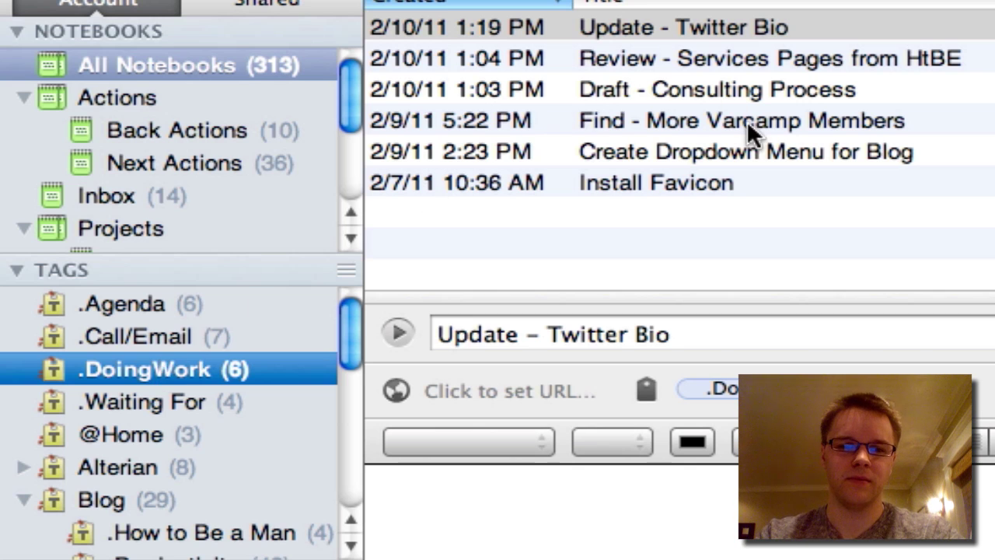
{"action": "left_click", "coordinate": [793, 122]}
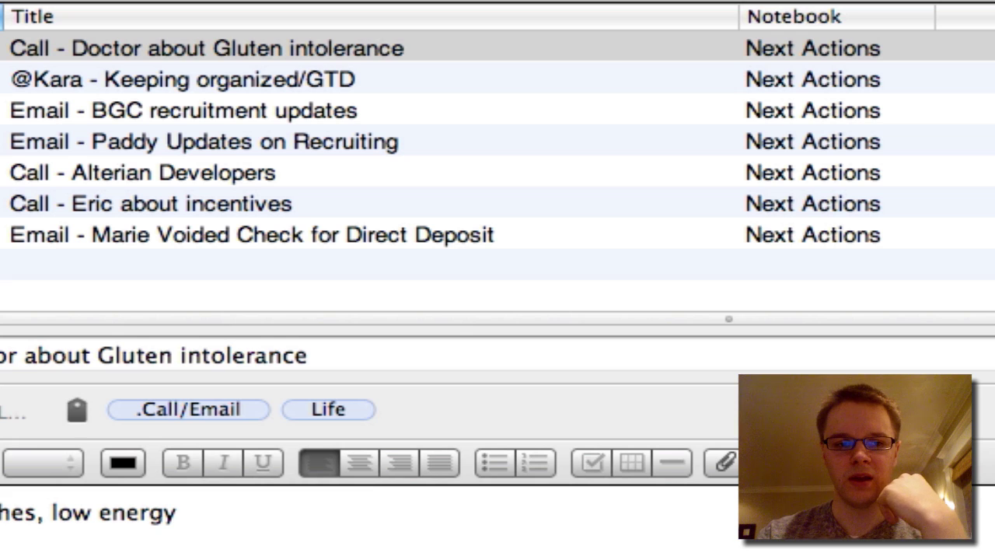
{"action": "key", "text": "Up"}
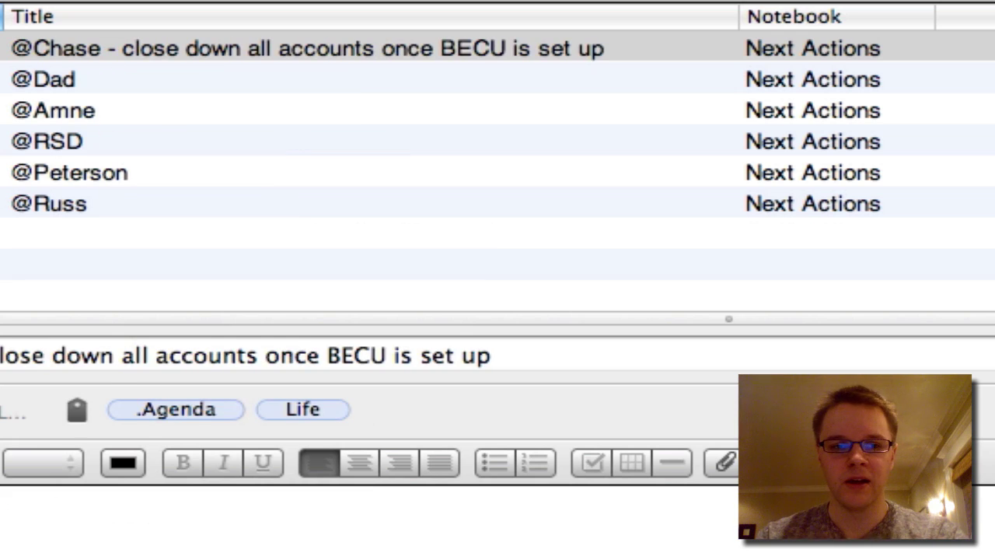
{"action": "key", "text": "Down"}
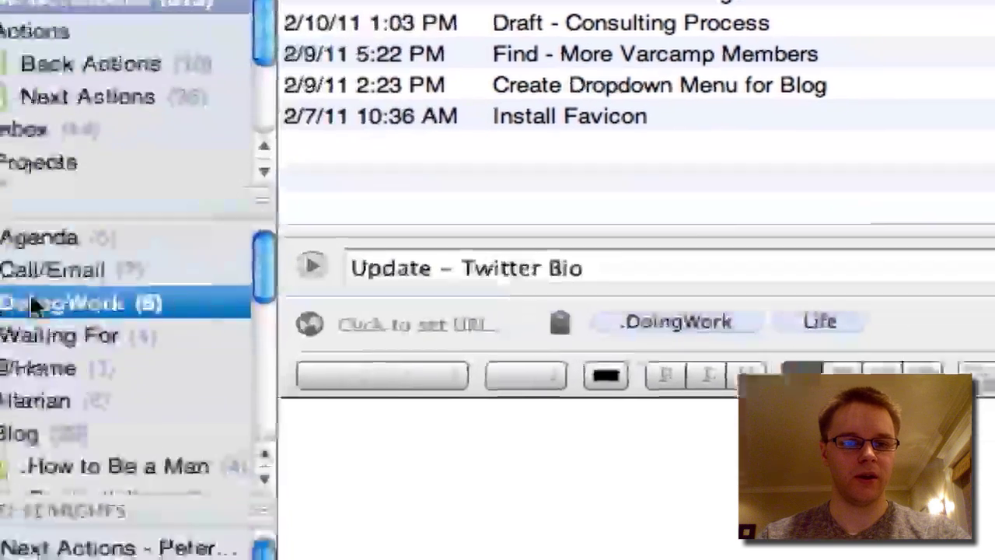
{"action": "key", "text": "Down"}
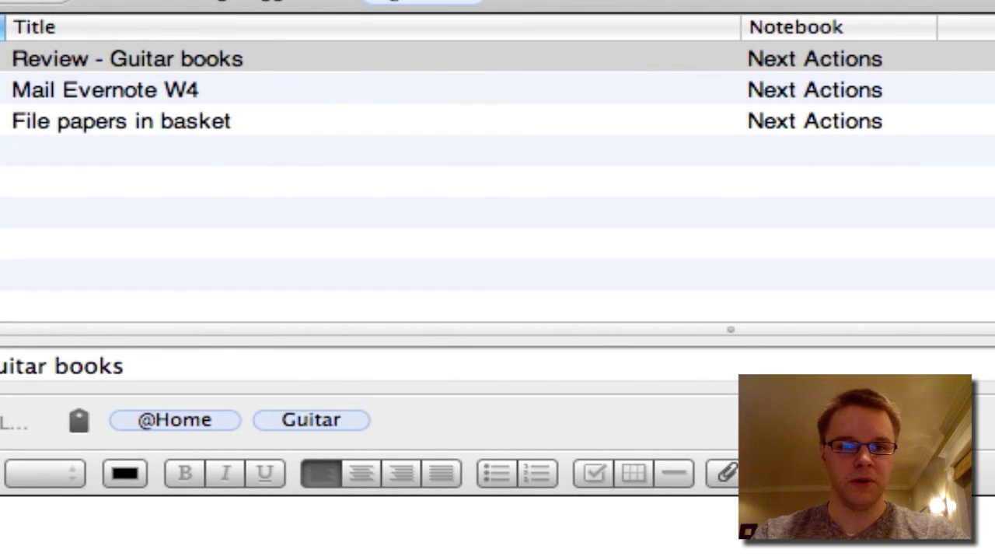
{"action": "left_click", "coordinate": [78, 88]}
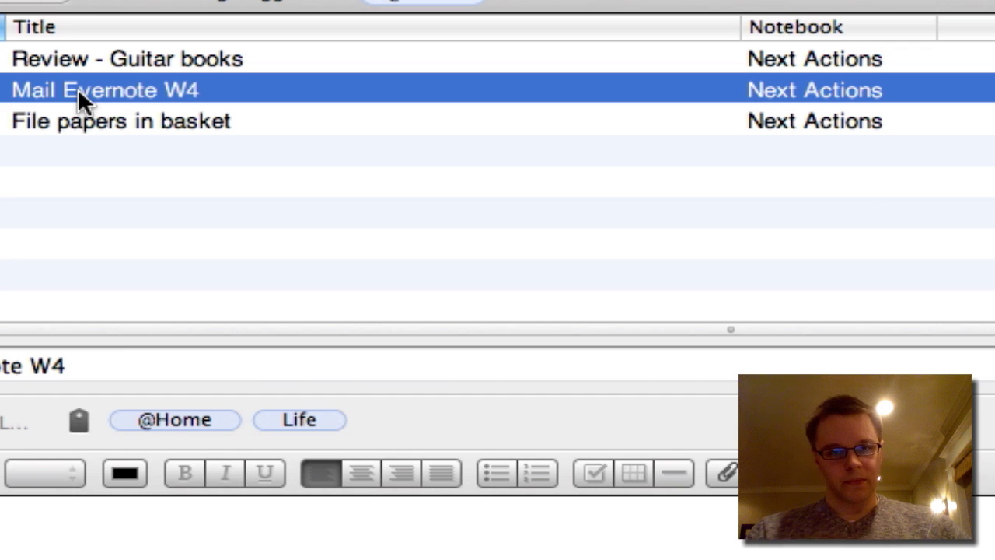
{"action": "key", "text": "Down"}
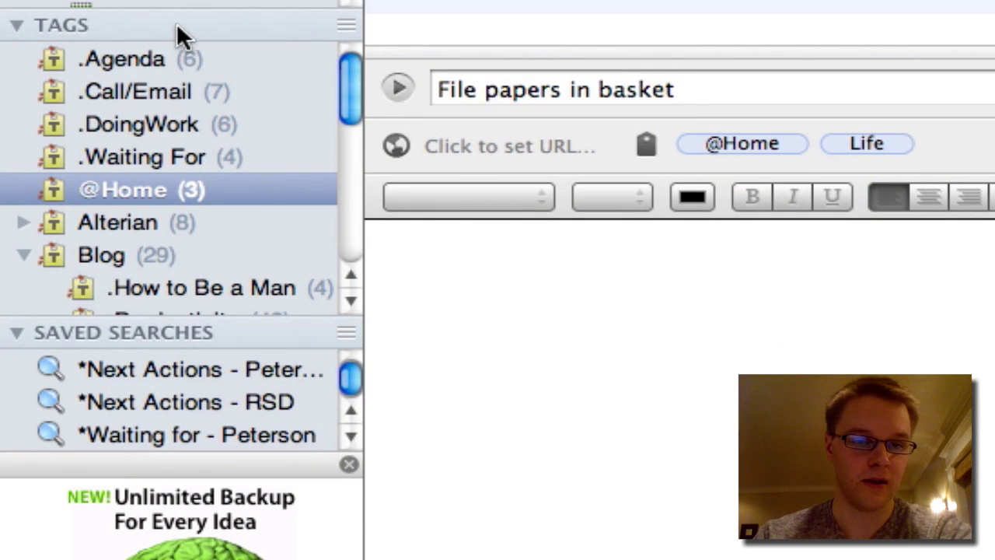
Step: Filter the notes by each context tag in turn: .Agenda, .Call/Email, .DoingWork and .Waiting For
{"action": "left_click", "coordinate": [129, 59]}
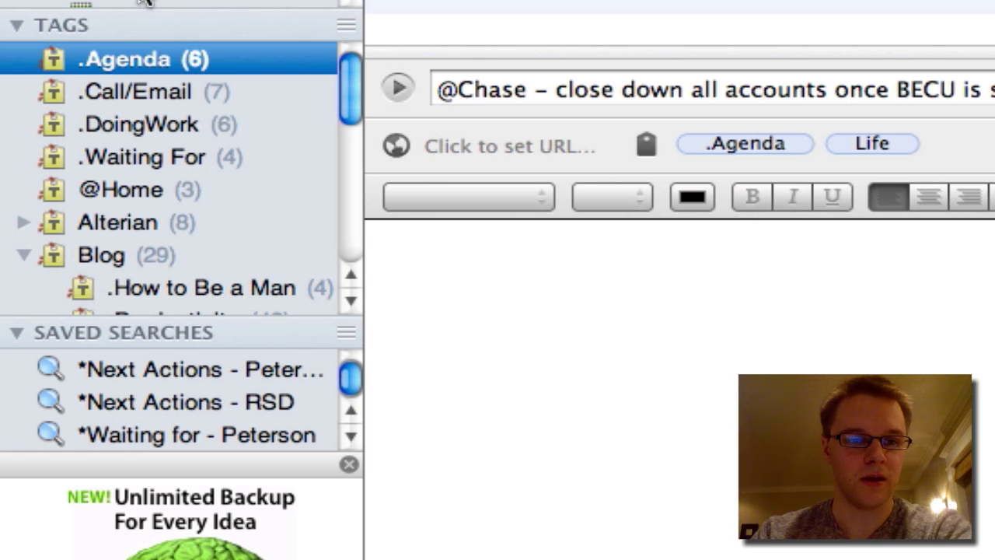
{"action": "left_click", "coordinate": [128, 86]}
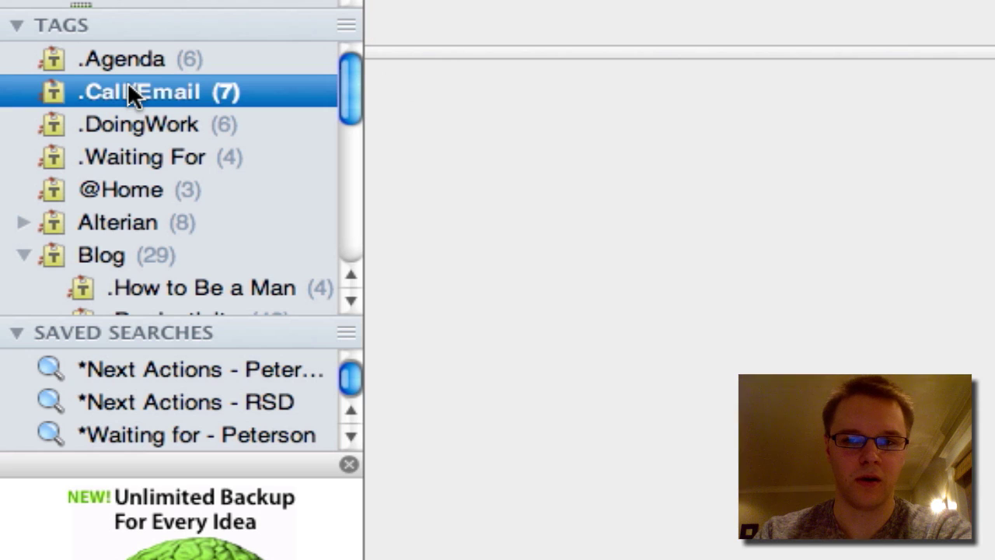
{"action": "left_click", "coordinate": [122, 63]}
{"action": "left_click", "coordinate": [109, 124]}
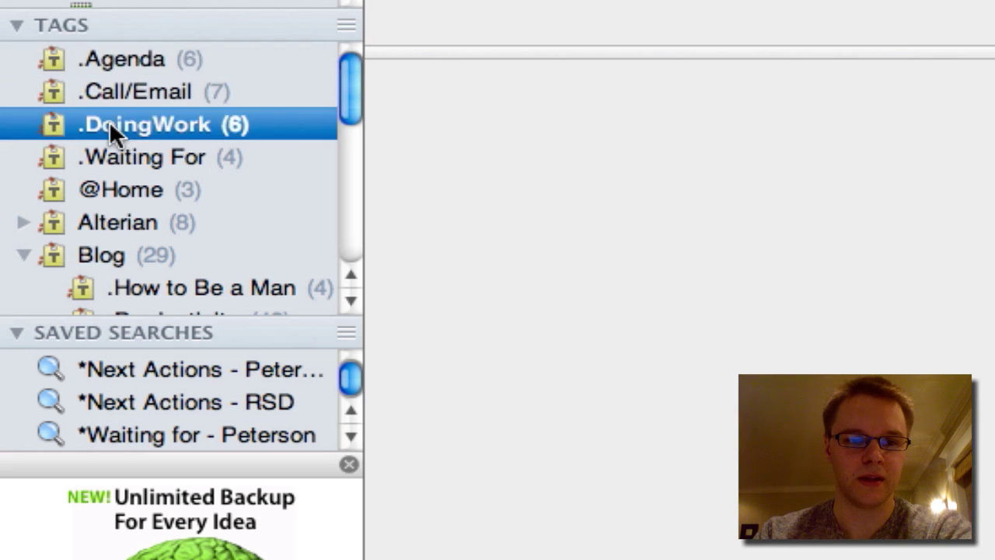
{"action": "left_click", "coordinate": [113, 157]}
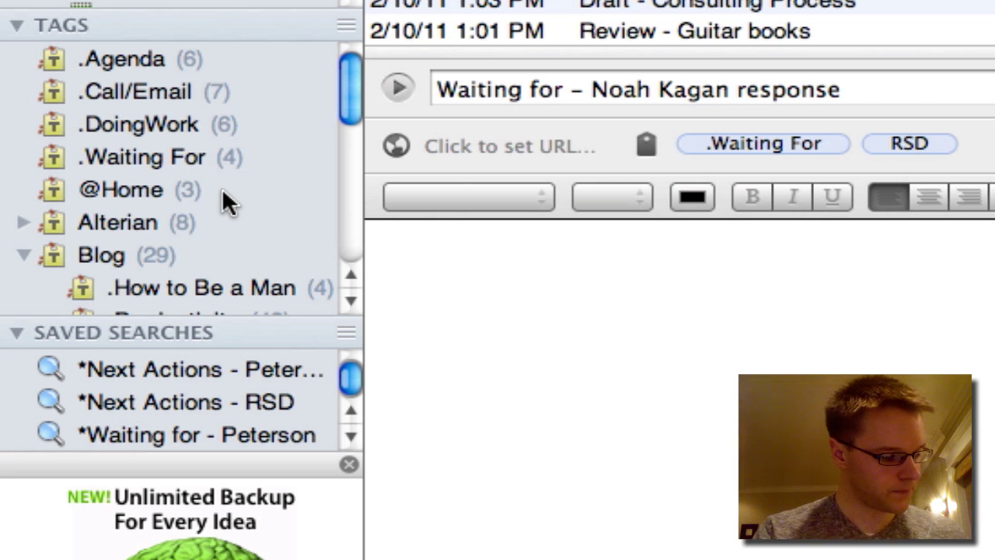
Step: Filter the notes by the Blog sub-tags .Productivity, Practical Theory and Tutorials, ending back on .Productivity
{"action": "scroll", "coordinate": [222, 194], "scroll_direction": "down", "scroll_amount": 3}
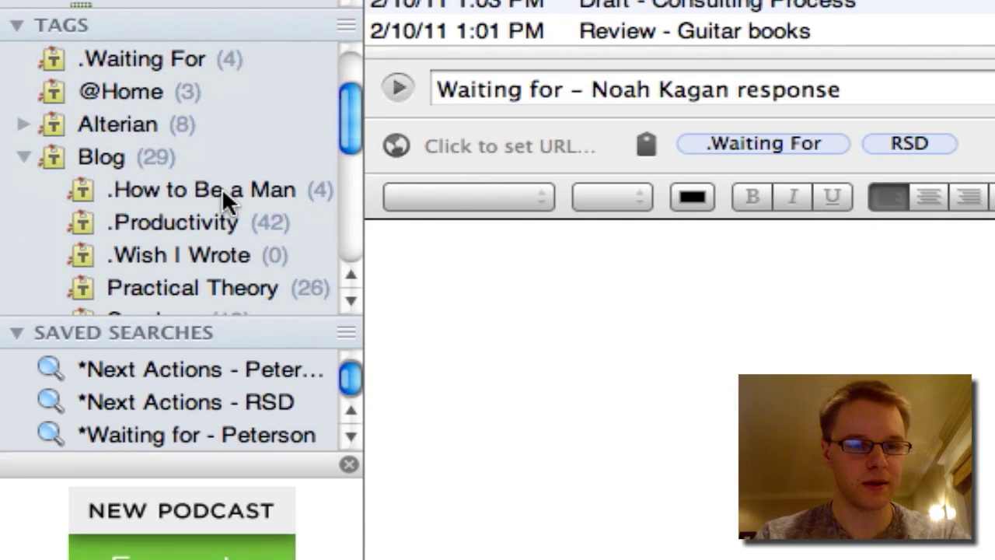
{"action": "scroll", "coordinate": [222, 194], "scroll_direction": "down", "scroll_amount": 3}
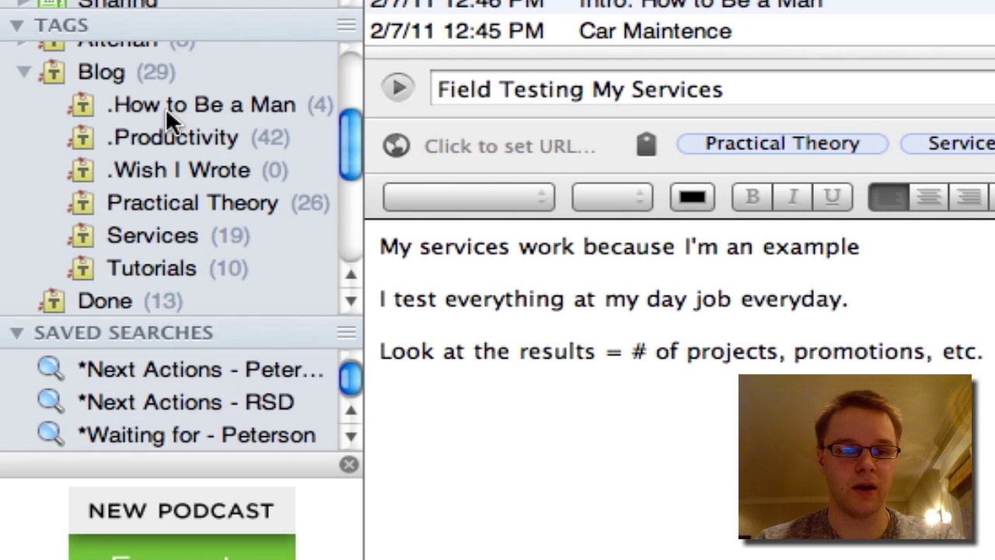
{"action": "left_click", "coordinate": [166, 138]}
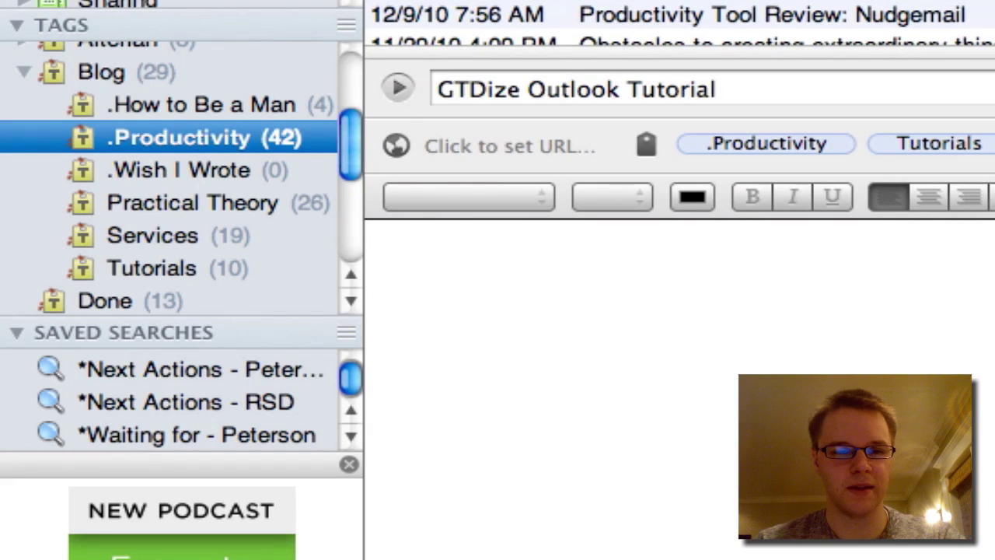
{"action": "left_click", "coordinate": [181, 198]}
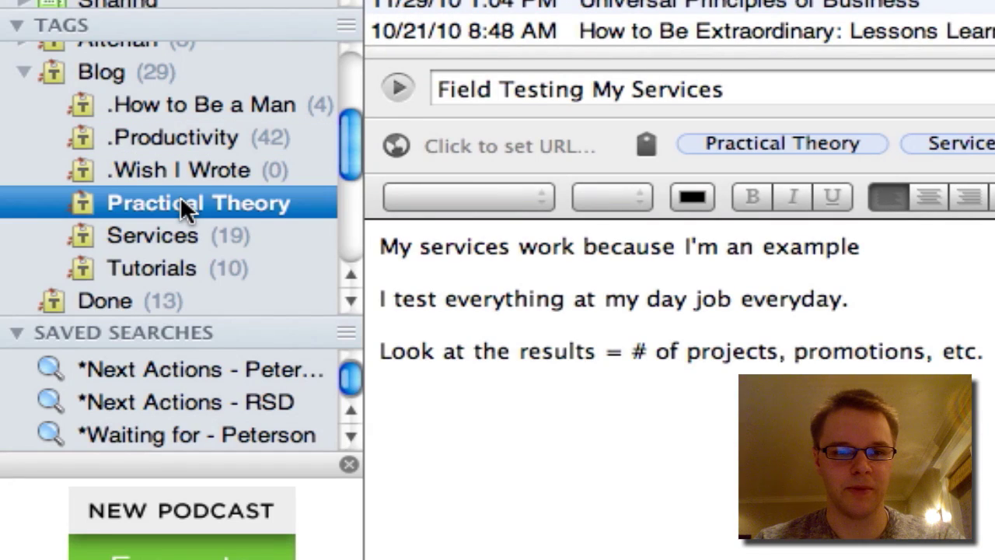
{"action": "left_click", "coordinate": [156, 272]}
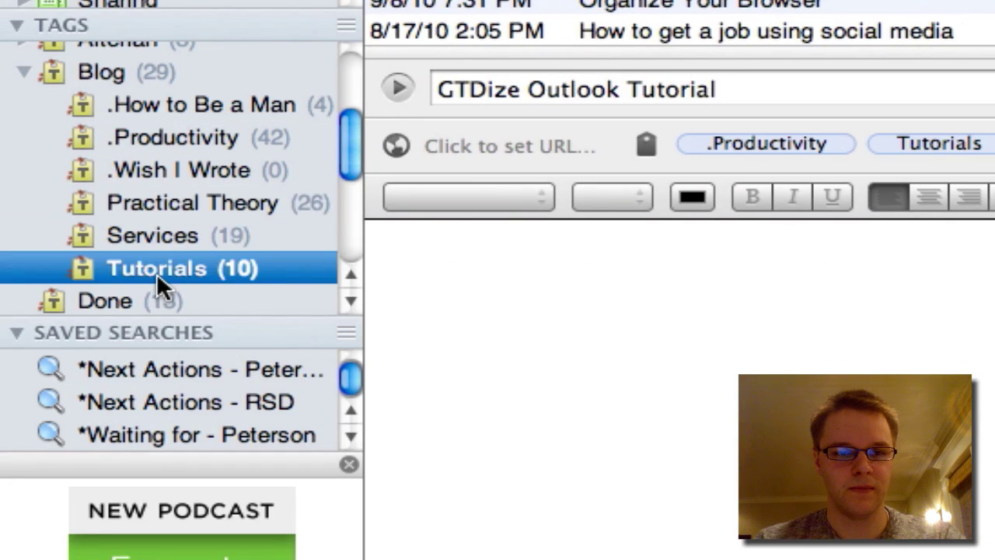
{"action": "left_click", "coordinate": [178, 139]}
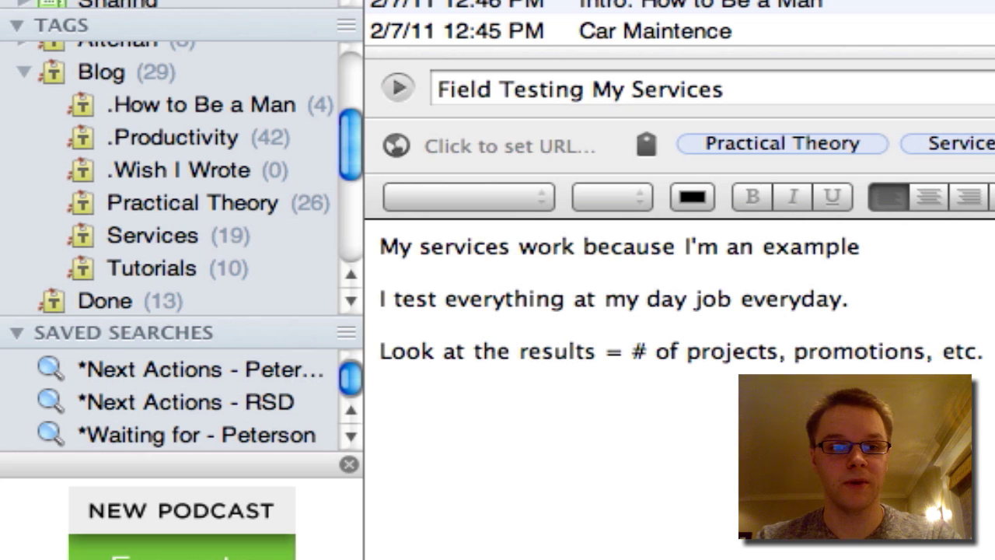
Step: Browse the unfiltered note list, filter it by the .Productivity sub-tag, and look through the matching notes down to Email Essentials
{"action": "scroll", "coordinate": [676, 20], "scroll_direction": "down", "scroll_amount": 3}
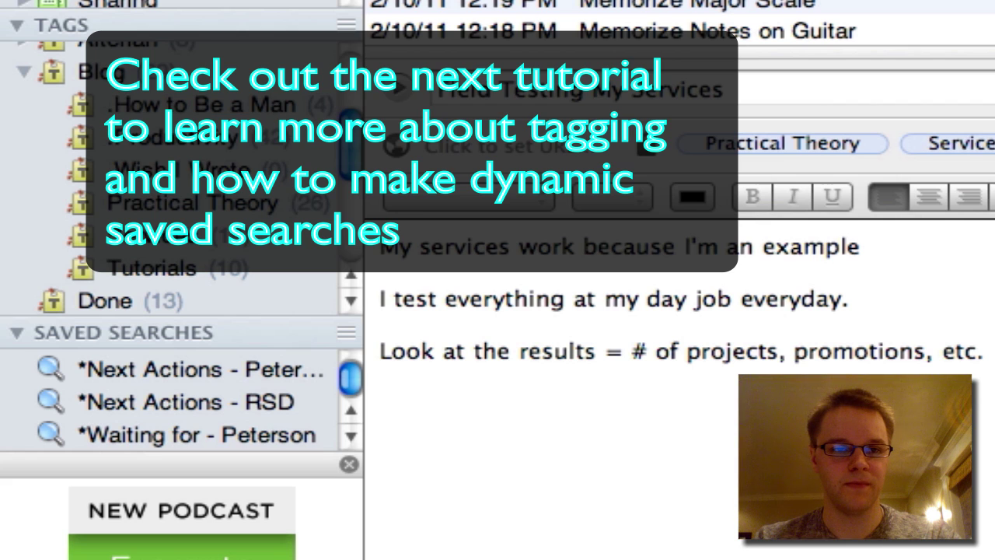
{"action": "left_click", "coordinate": [193, 140]}
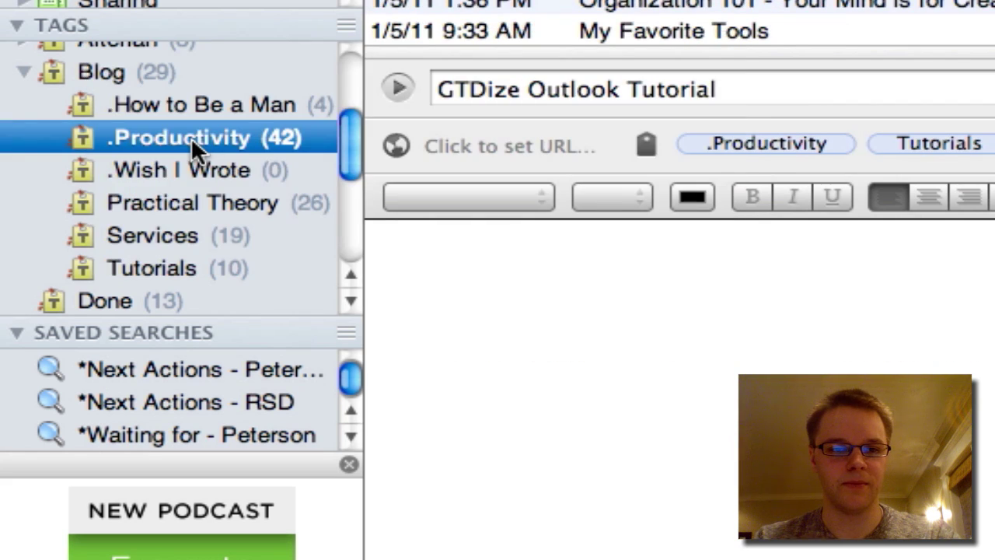
{"action": "scroll", "coordinate": [682, 23], "scroll_direction": "down", "scroll_amount": 3}
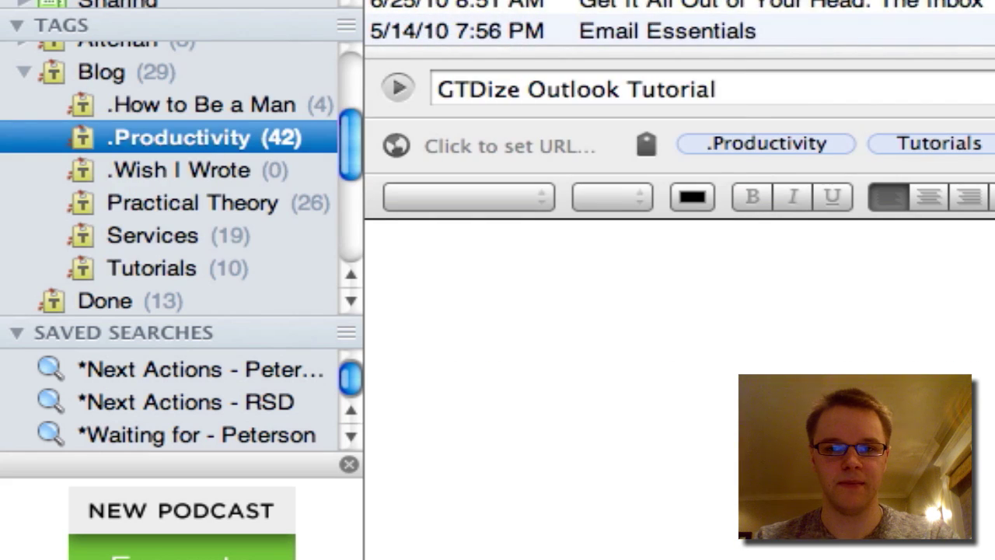